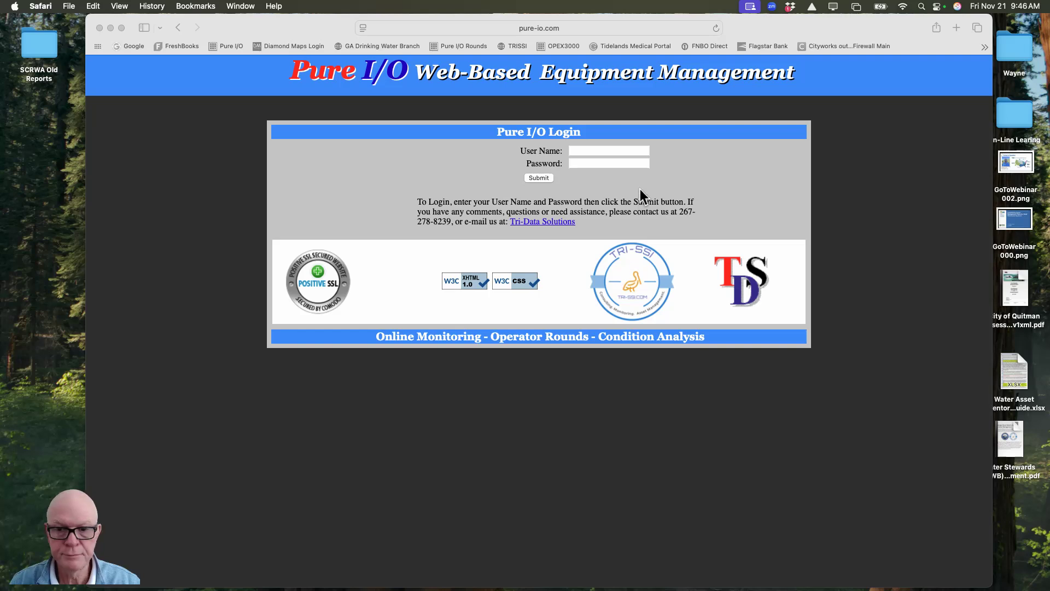
Step: Fill in the saved user name and account password on the Pure I/O login form and submit it
click(616, 152)
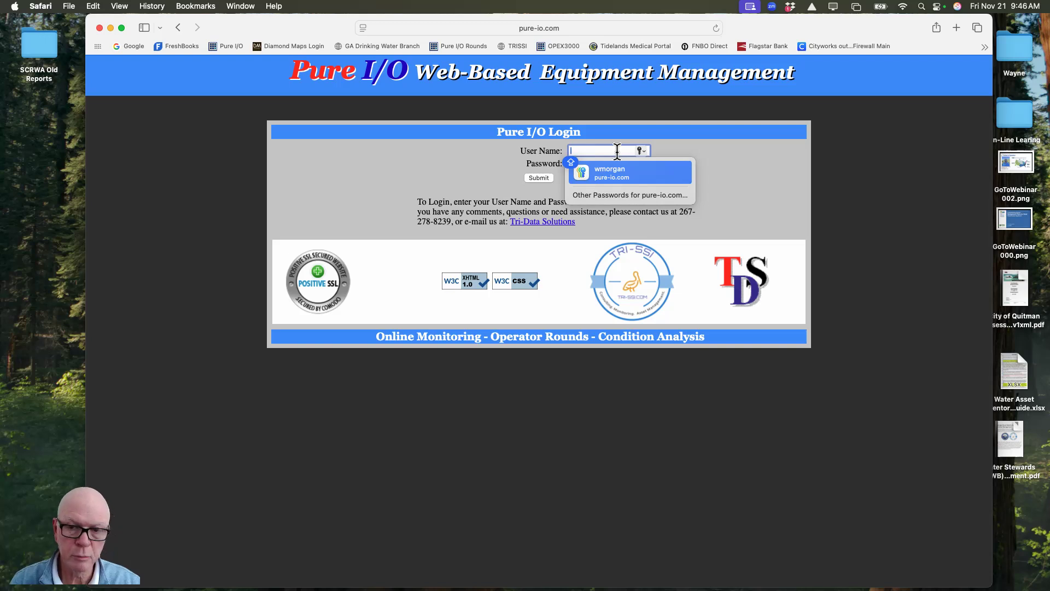
click(611, 173)
key(Caps_Lock)
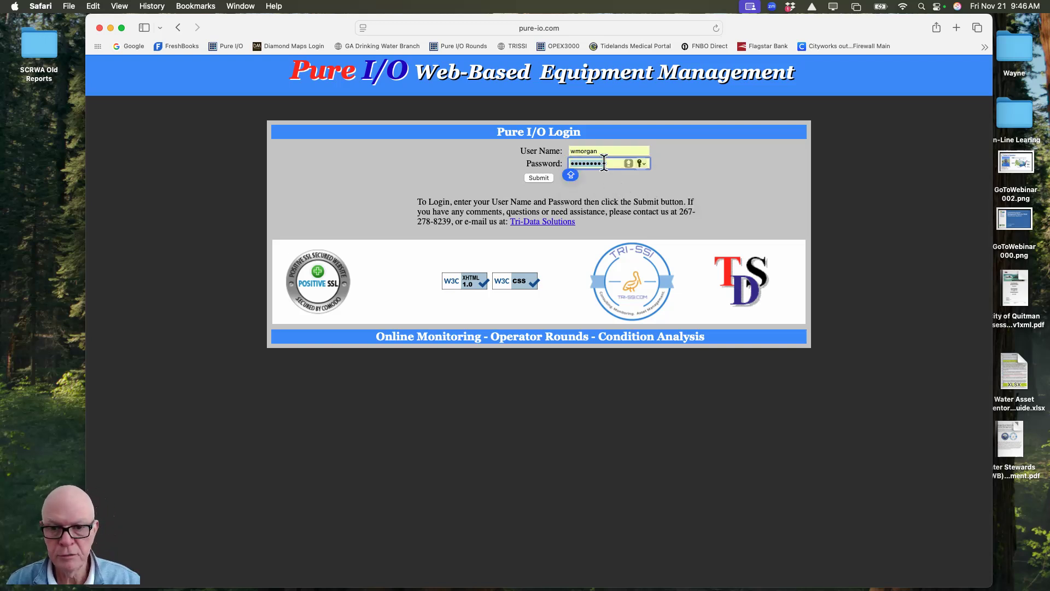
click(538, 178)
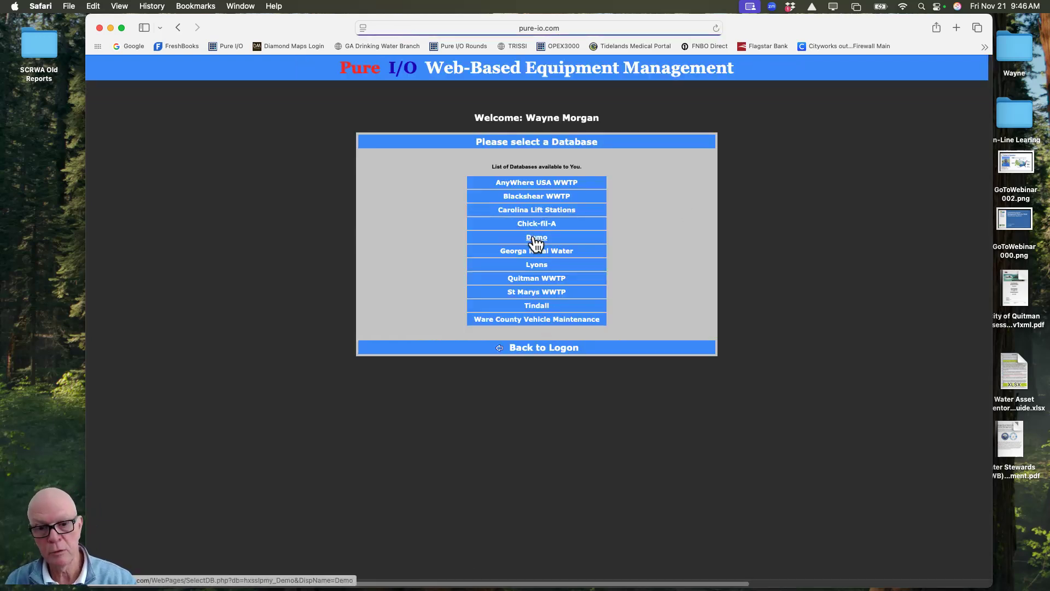
Step: Open the Demo database and start a new work order request from its operations
click(535, 242)
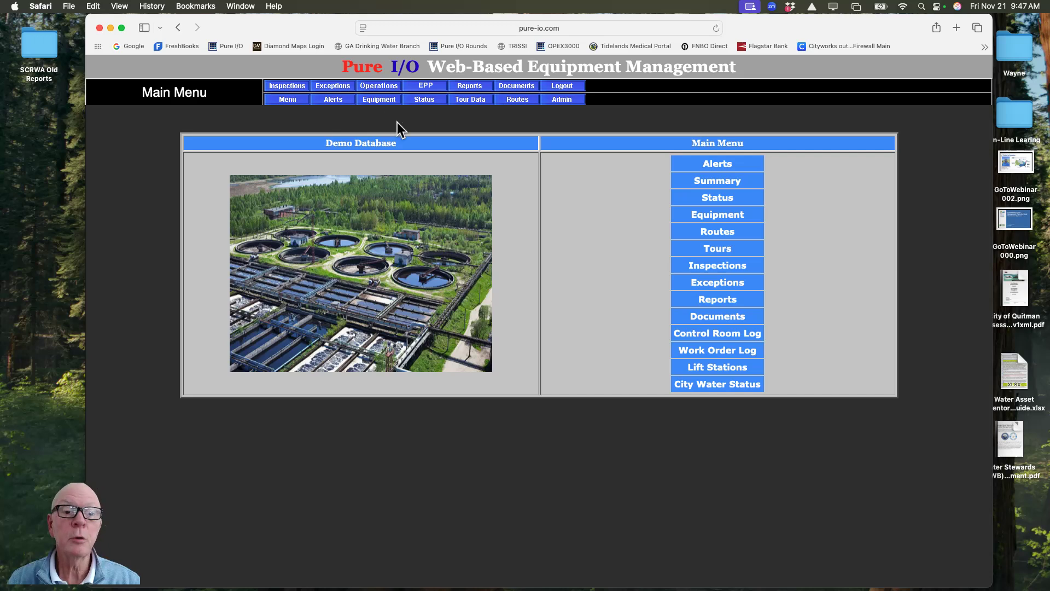
click(393, 86)
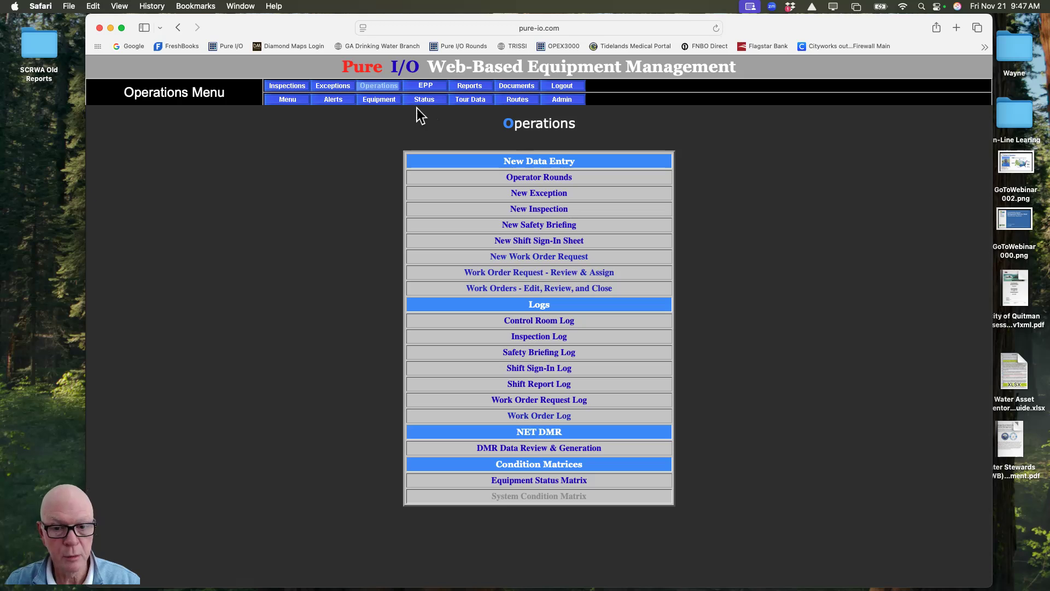
click(555, 262)
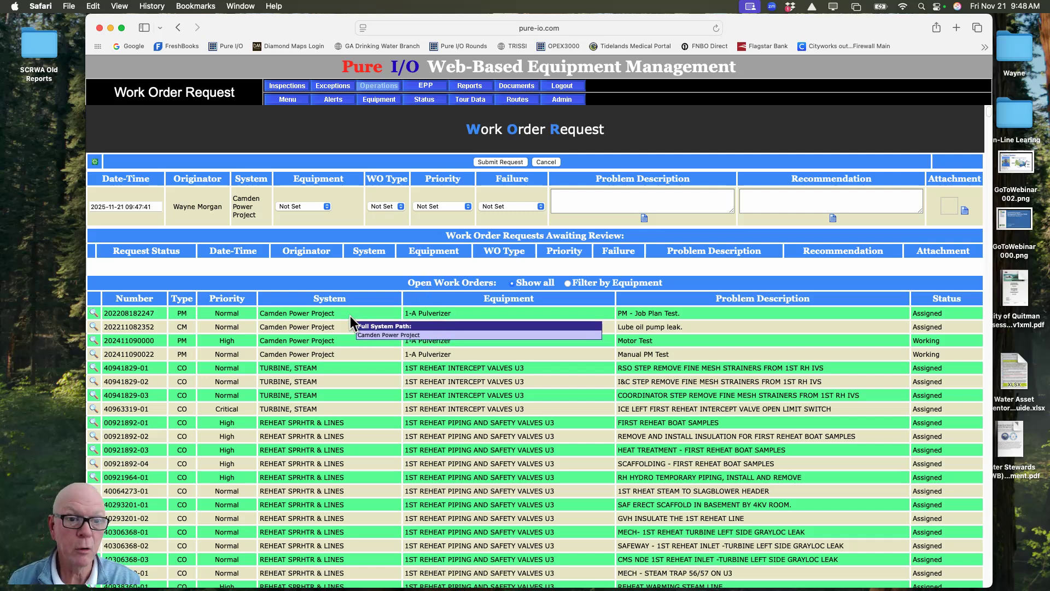
Step: Set the request's system to BFW Pumps under Unit #4's Boiler Feedwater System, and its equipment to Boiler Feed Pump 4A
click(95, 164)
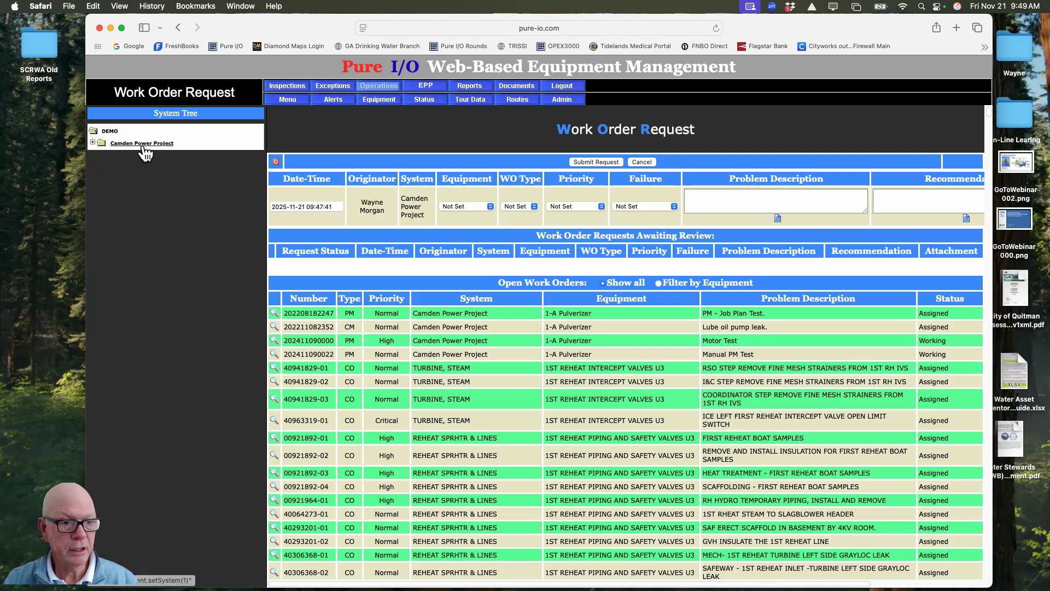
click(103, 143)
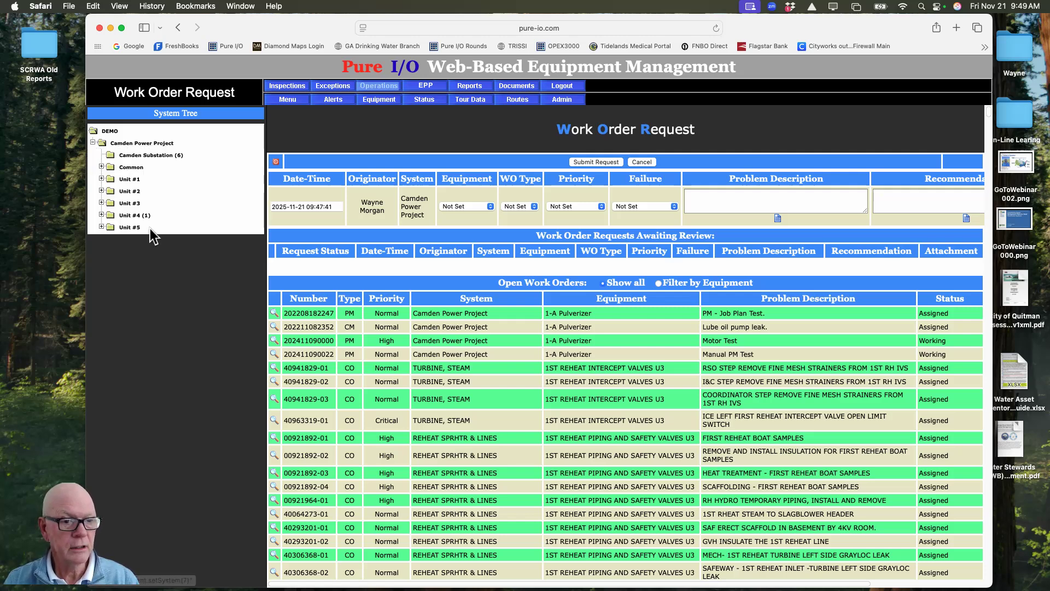
click(101, 215)
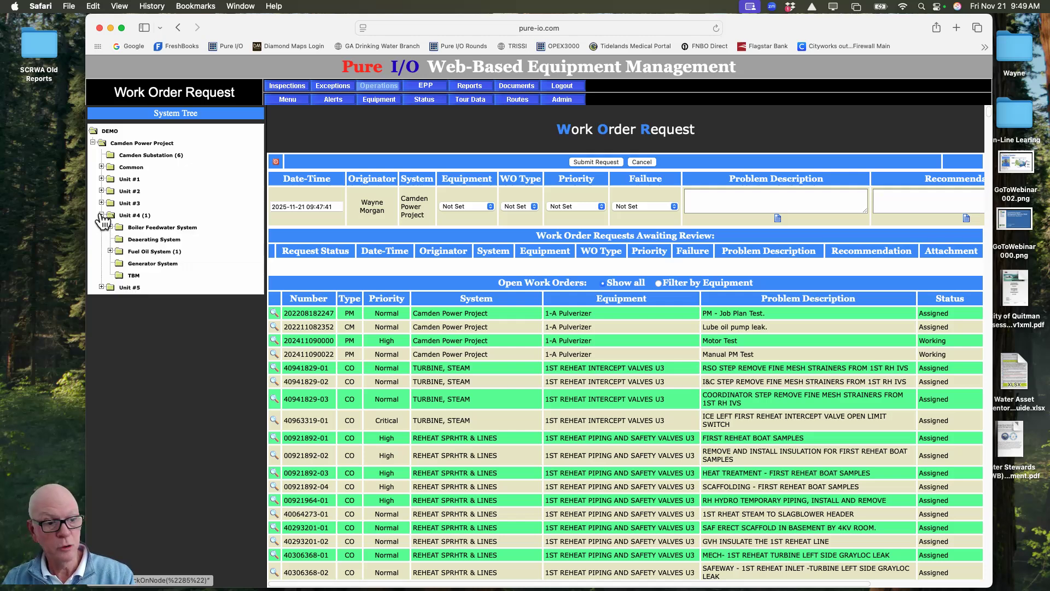
click(148, 228)
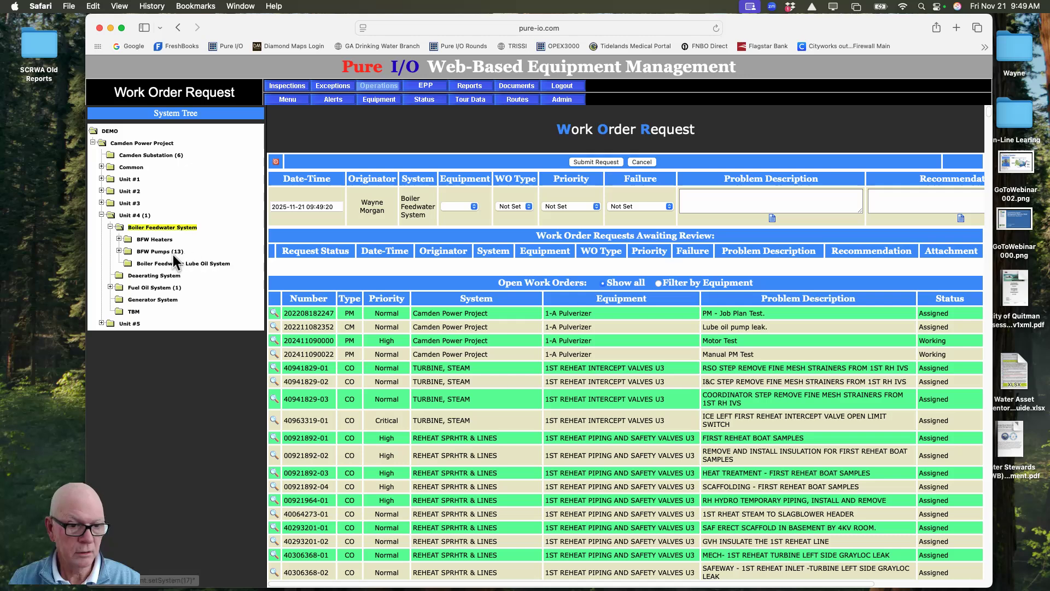
click(149, 252)
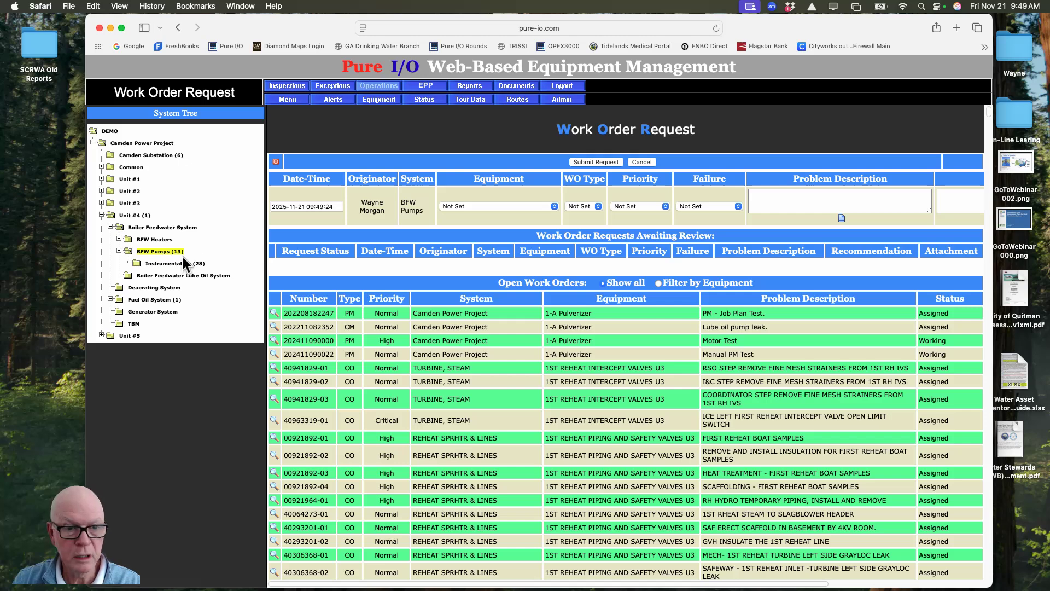
click(276, 164)
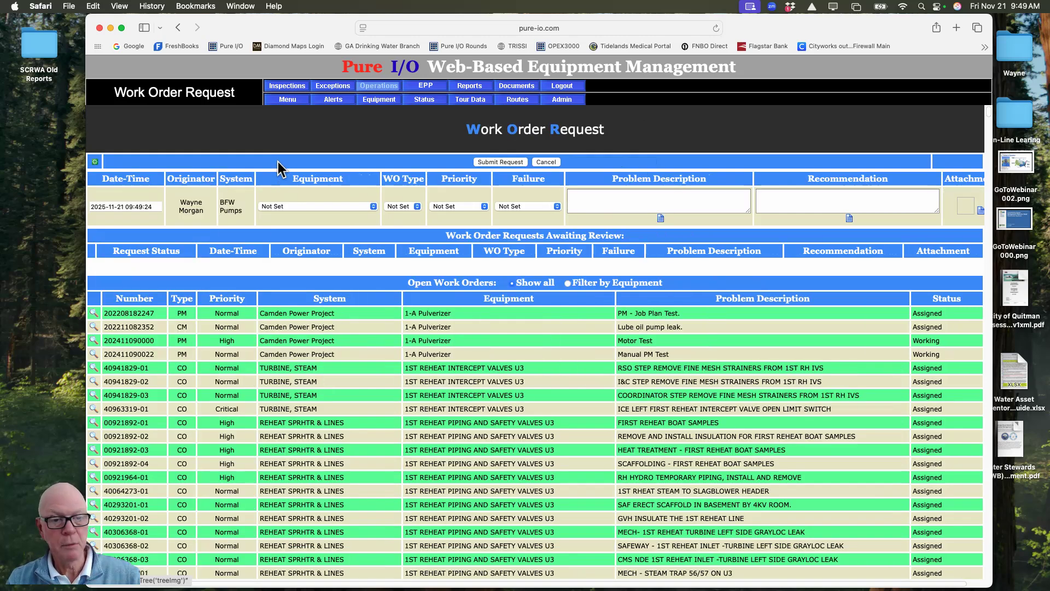
click(94, 162)
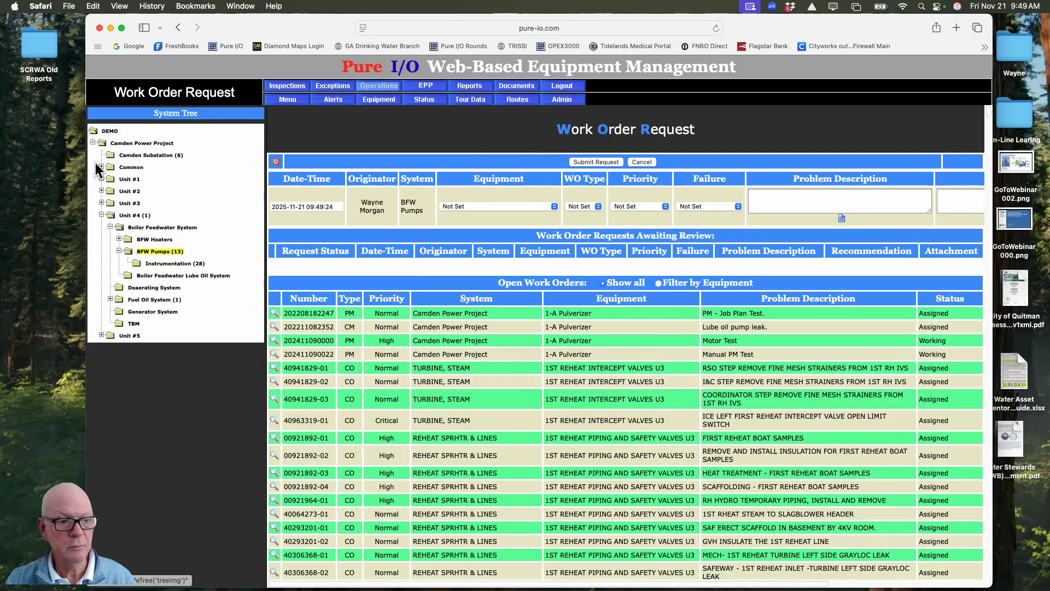
click(276, 162)
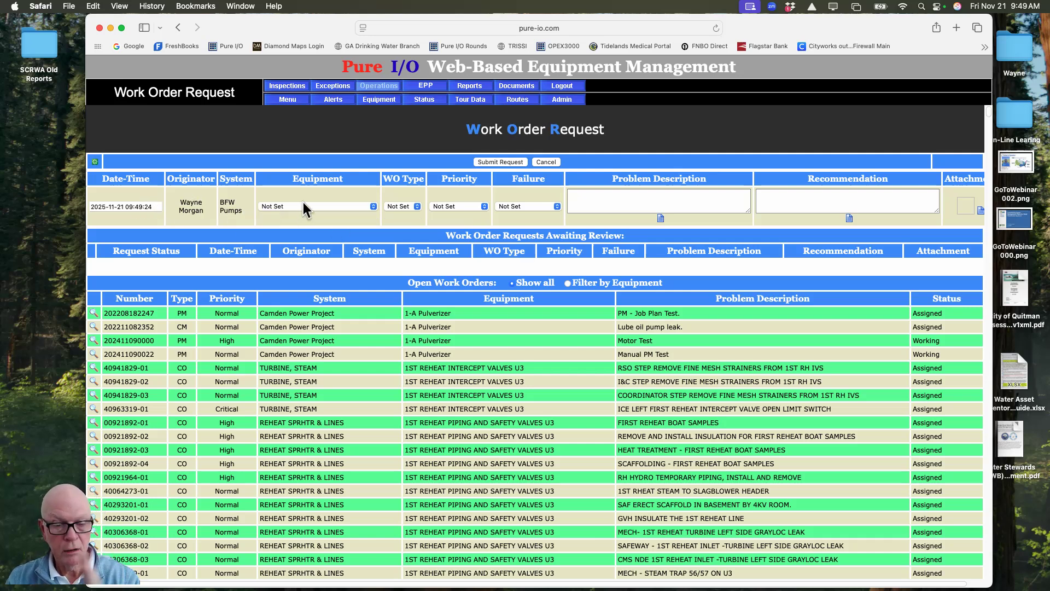
click(374, 207)
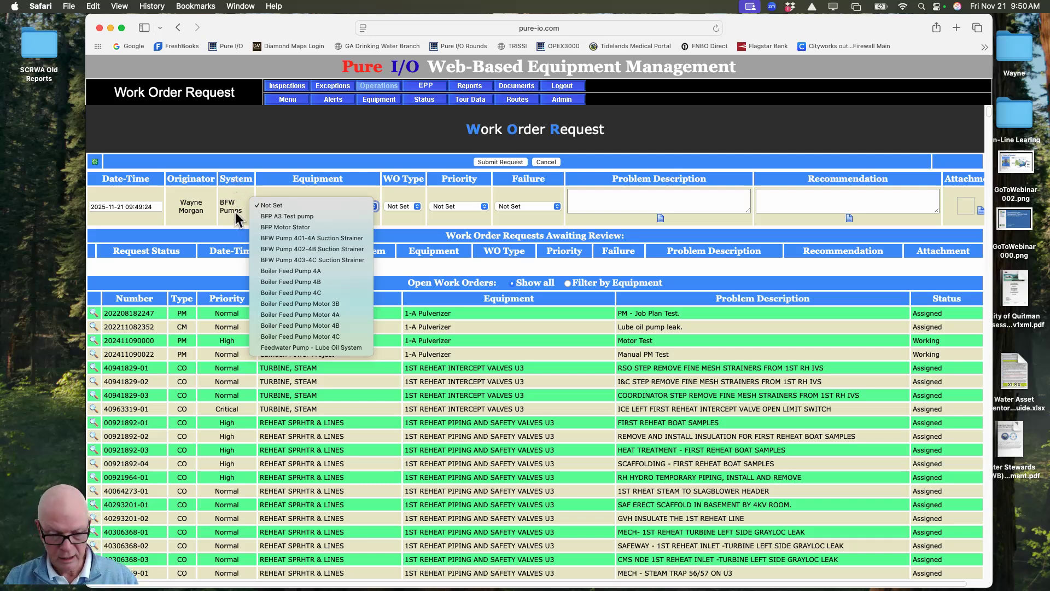
click(288, 271)
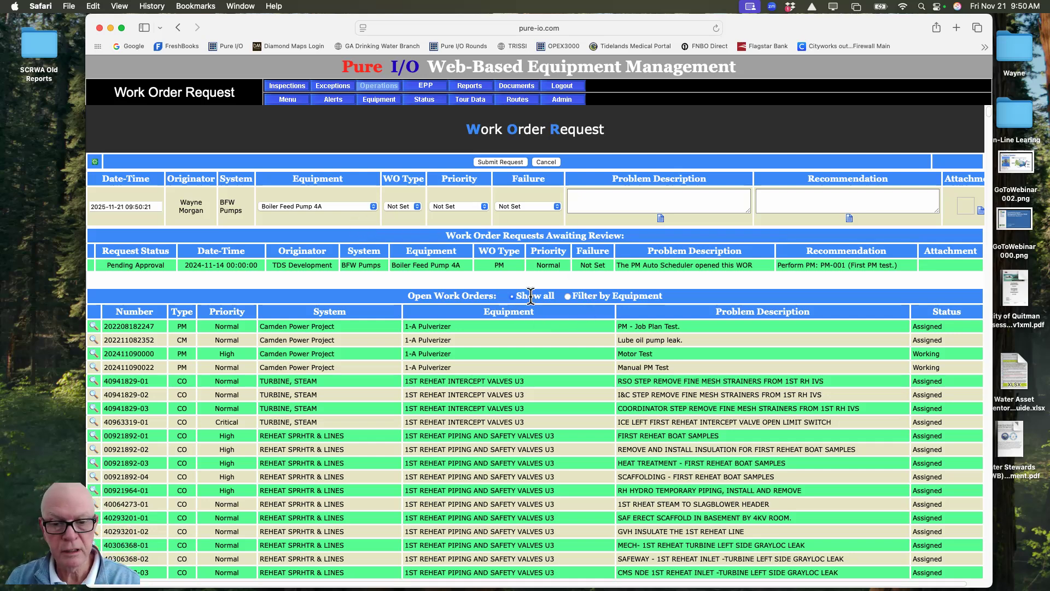
Step: Filter the open work orders by equipment and review the open and pending entries for Boiler Feed Pump 4A
scroll(529, 405, down, 10)
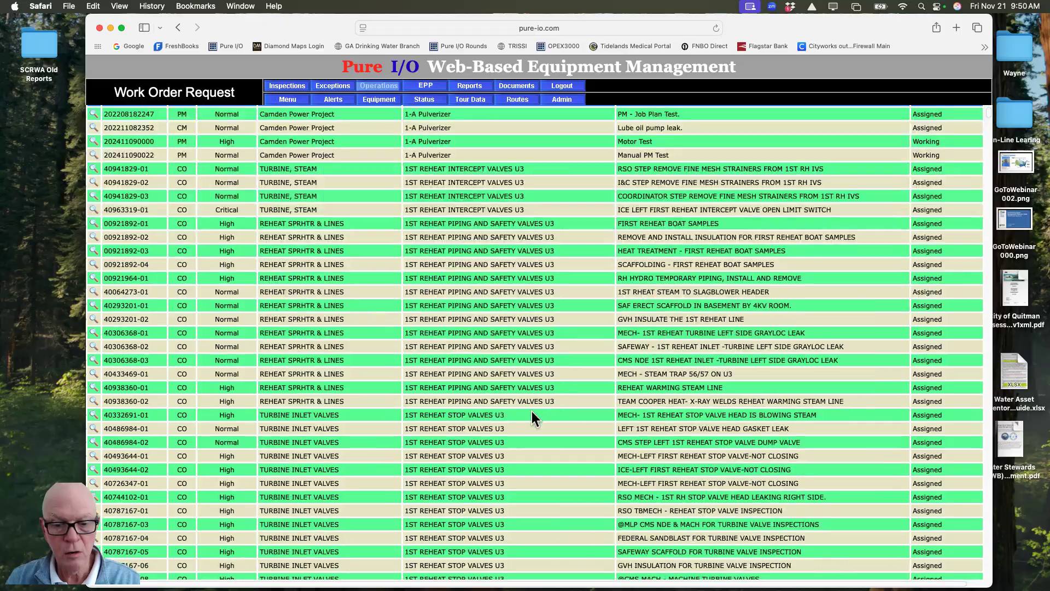
scroll(532, 412, up, 10)
scroll(534, 417, down, 15)
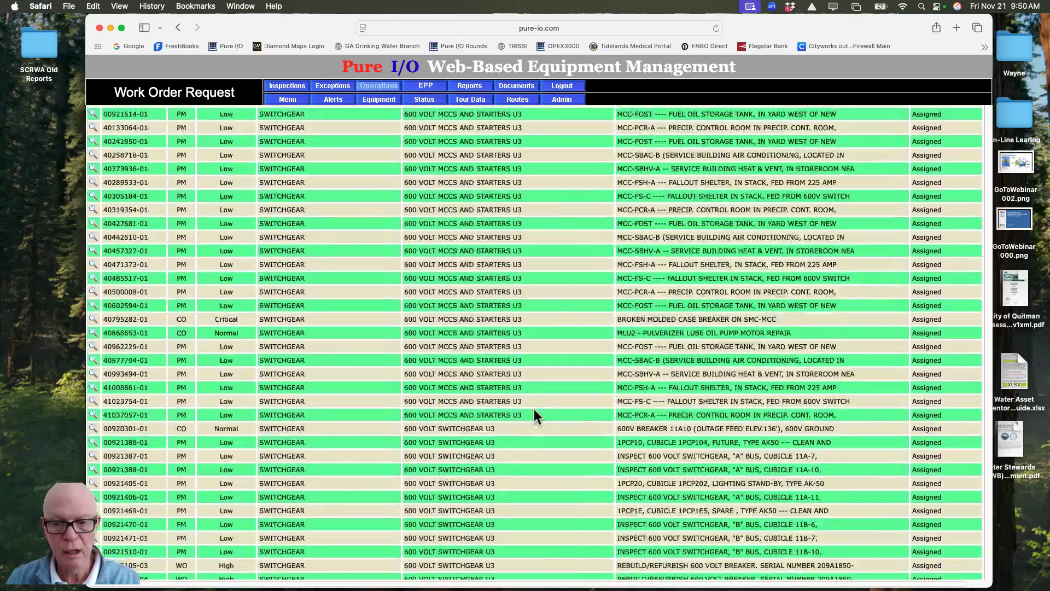
scroll(535, 408, down, 15)
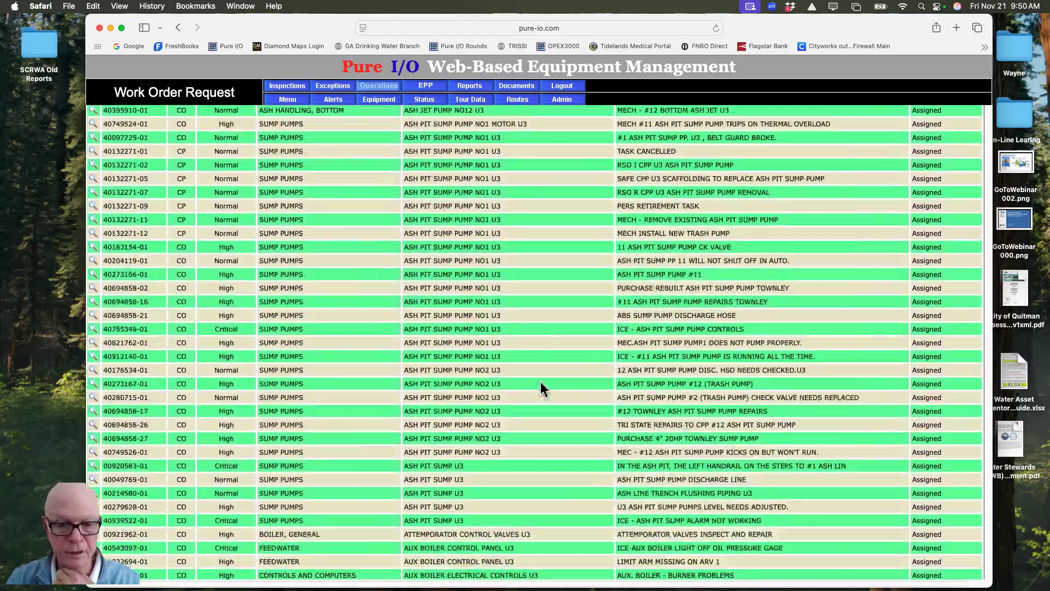
scroll(550, 360, up, 15)
scroll(549, 361, up, 15)
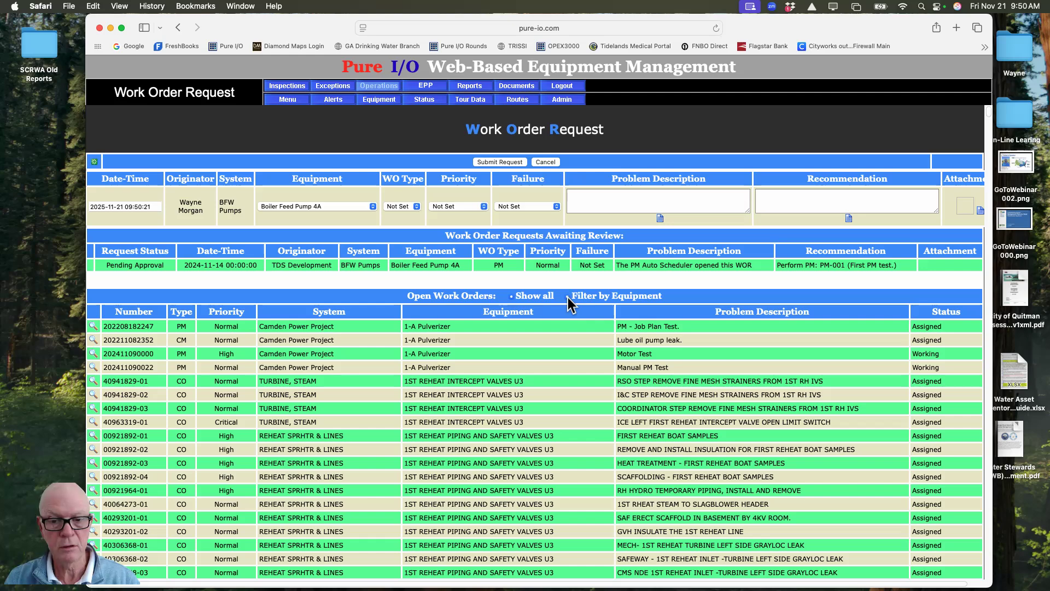
click(567, 297)
scroll(576, 426, down, 15)
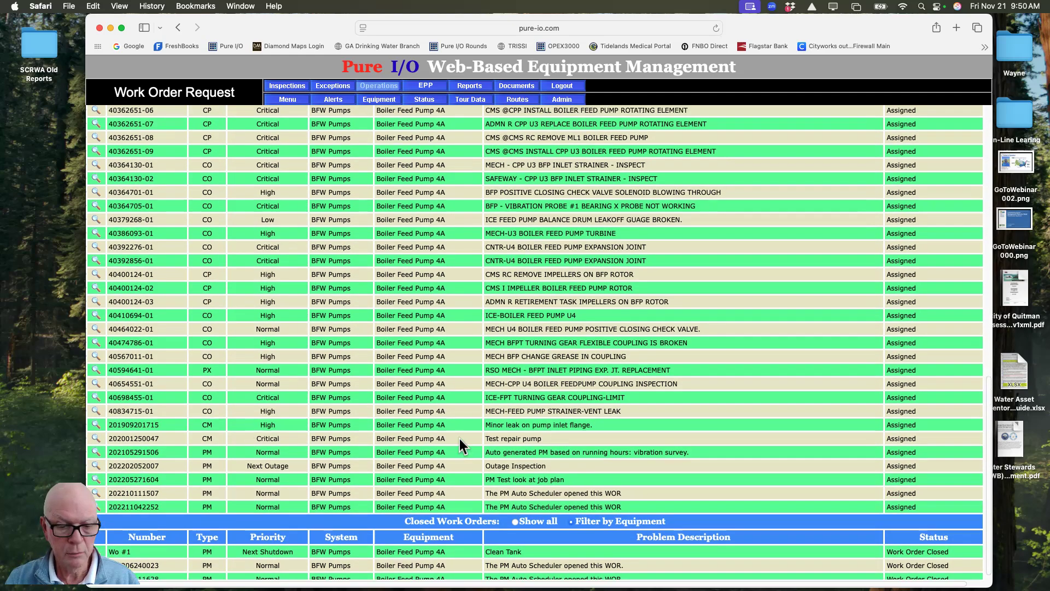
scroll(459, 439, up, 10)
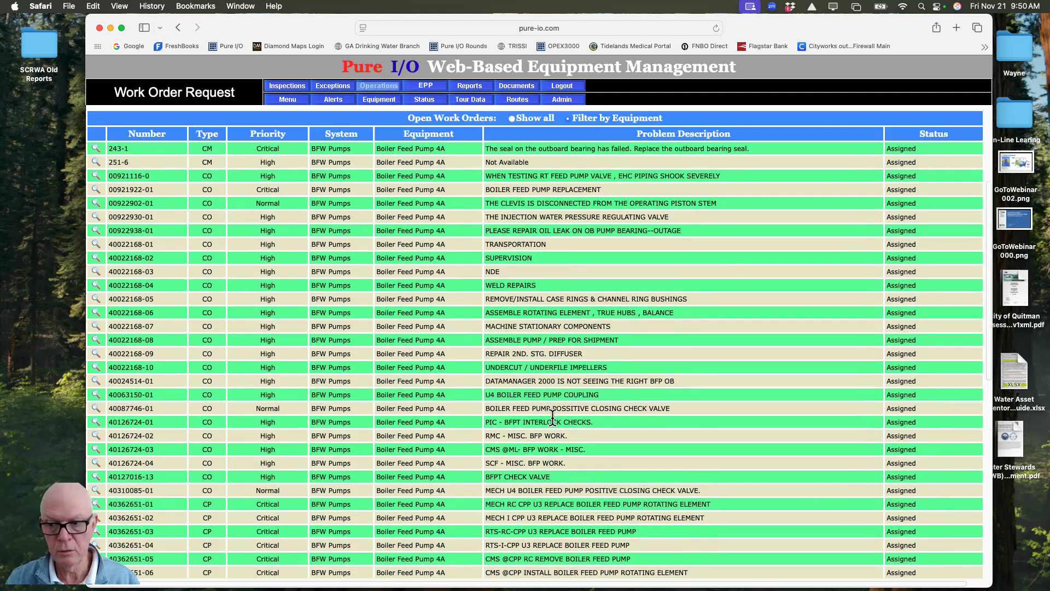
scroll(553, 418, up, 4)
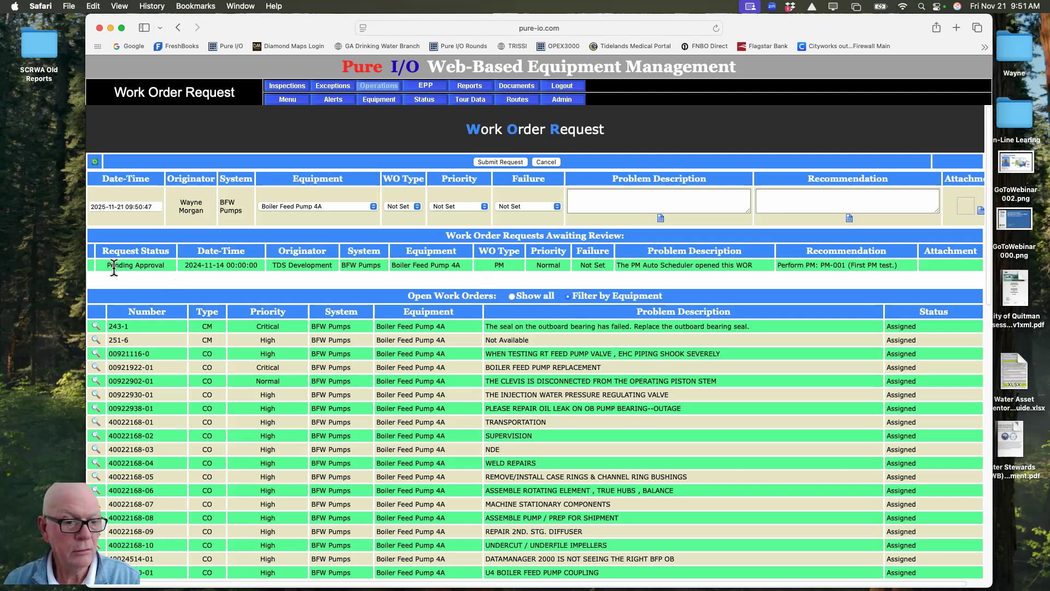
mouse_move(334, 268)
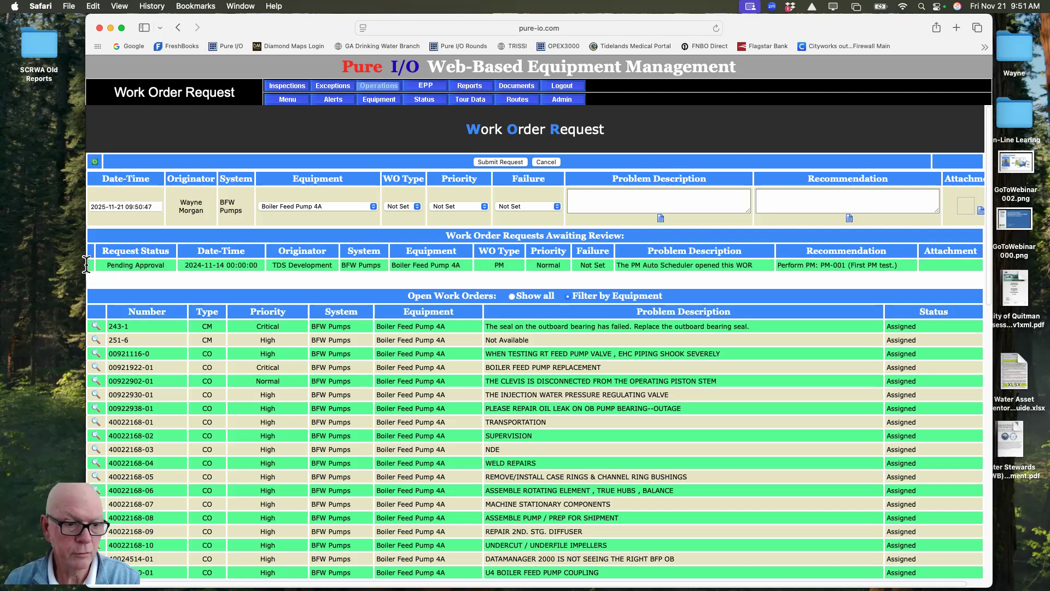
mouse_move(244, 225)
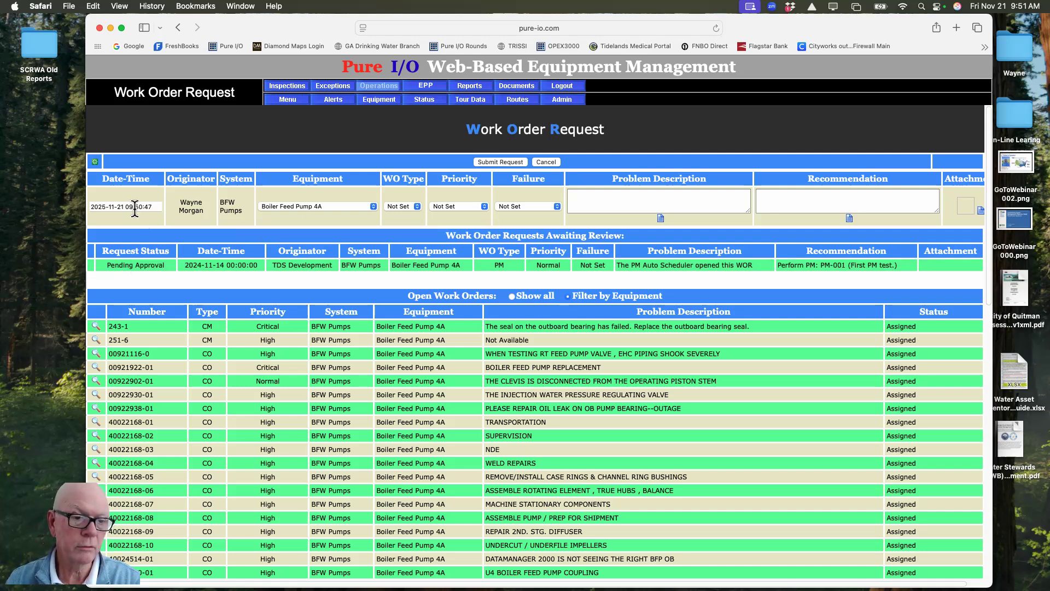
Step: Keep Boiler Feed Pump 4A as the equipment and set the request's work order type to CM
click(376, 208)
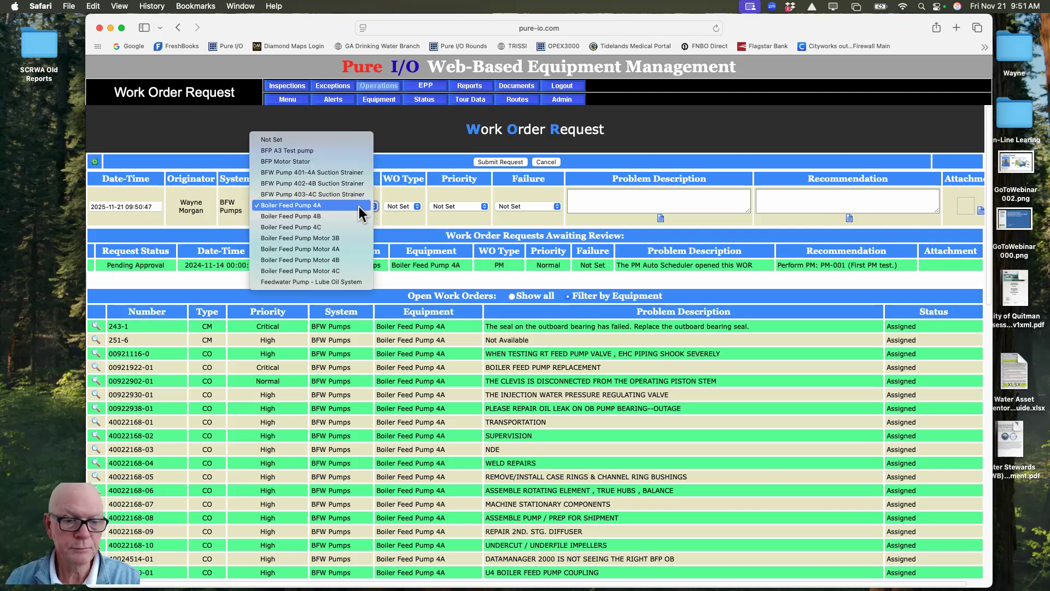
click(401, 214)
click(418, 205)
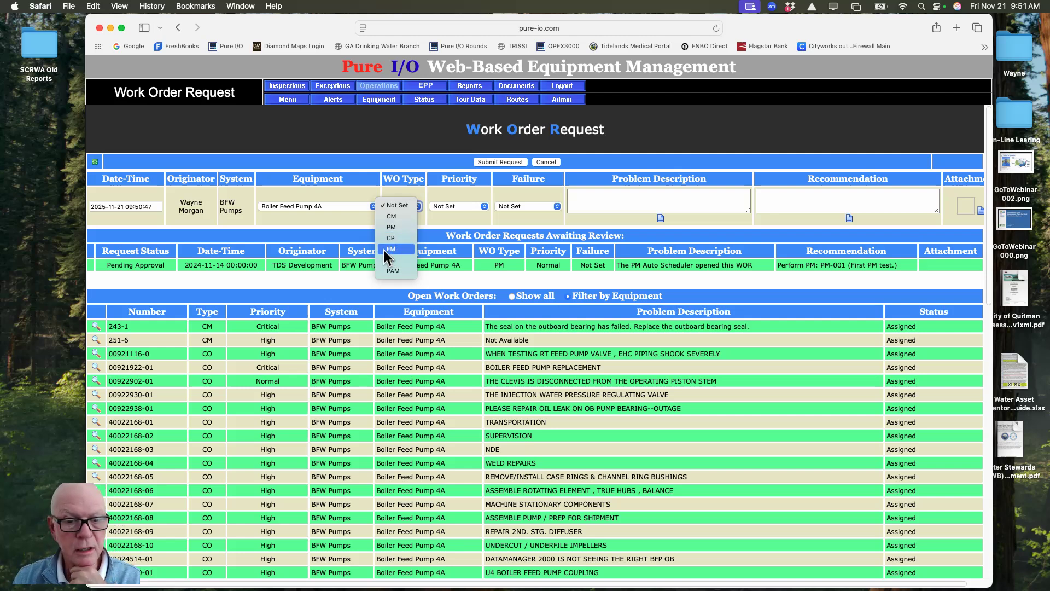
click(395, 218)
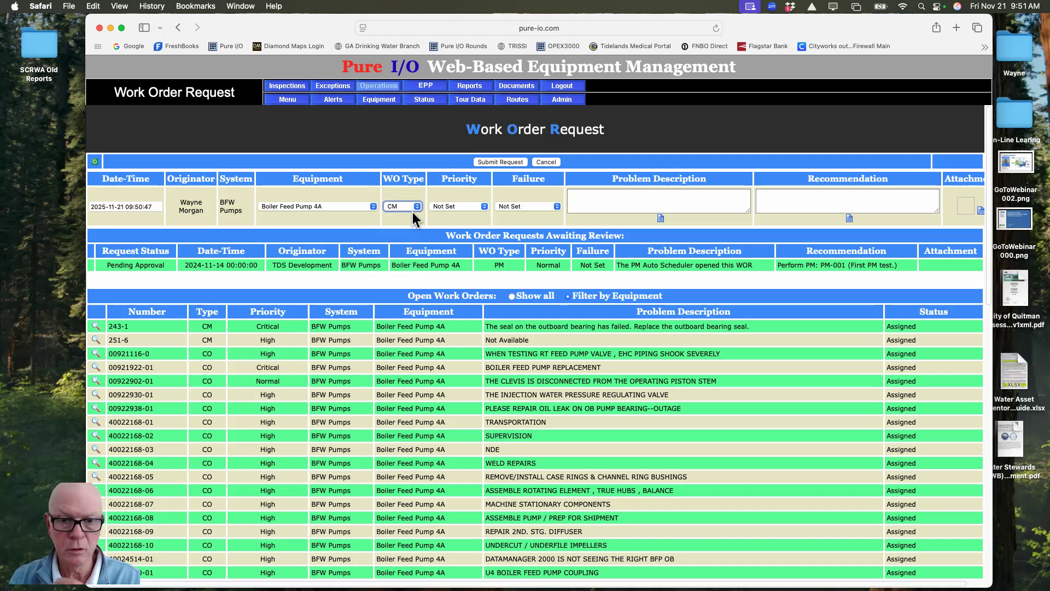
Step: Set the work order request's priority to Normal and its failure category to Repair
click(483, 206)
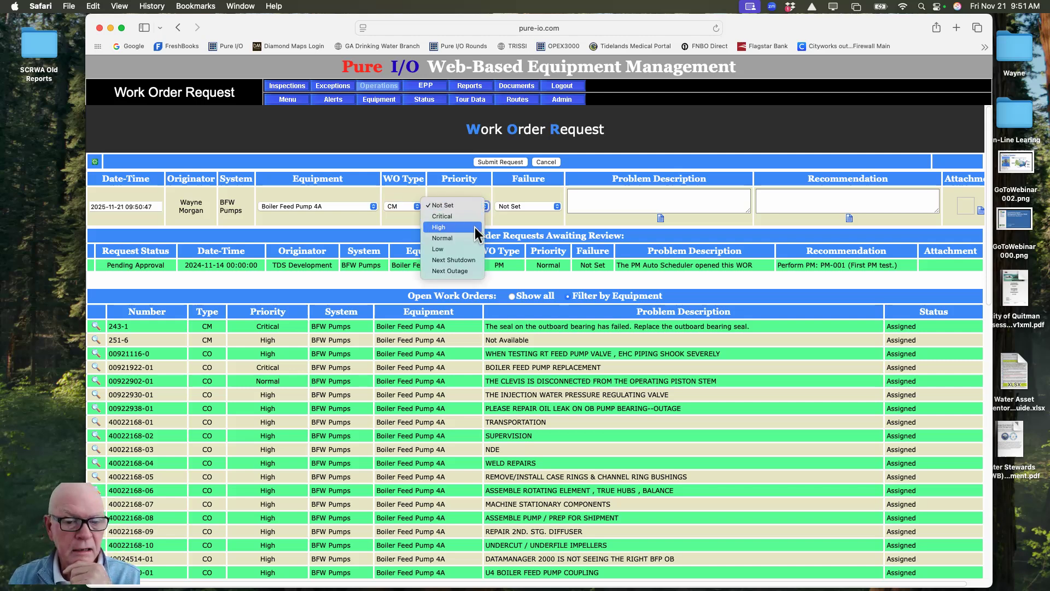
click(446, 241)
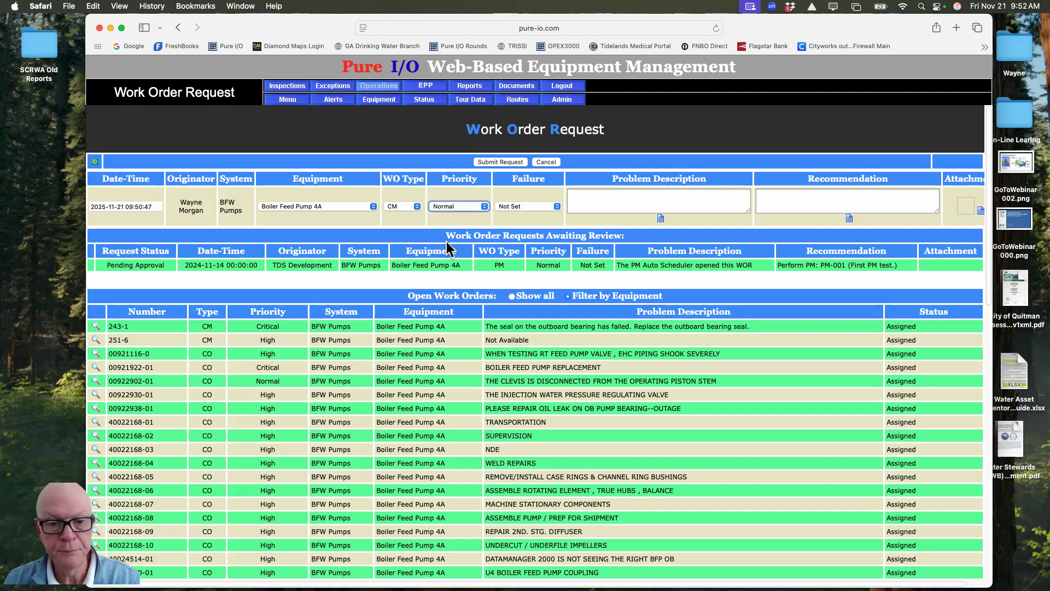
click(557, 207)
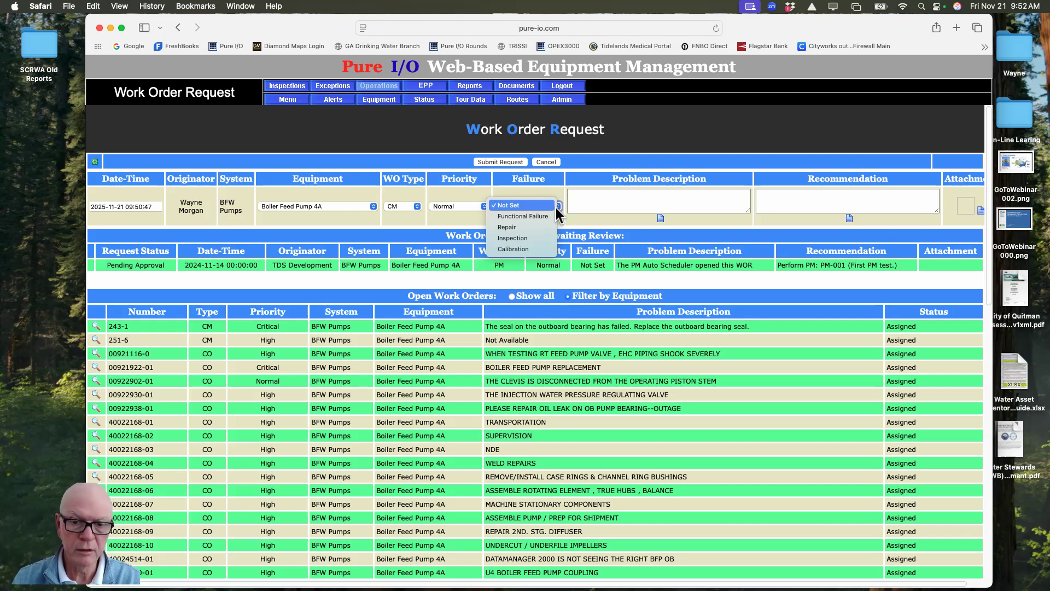
click(509, 228)
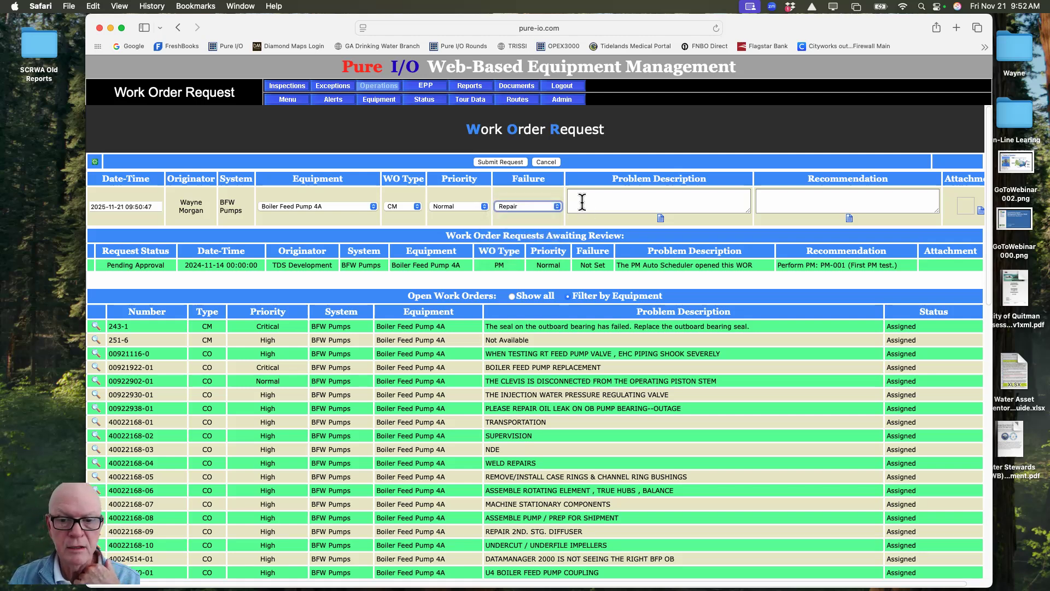
Step: Enter "Sight glass seems to be cracked and leaking oil." as the work order request's problem description
click(625, 198)
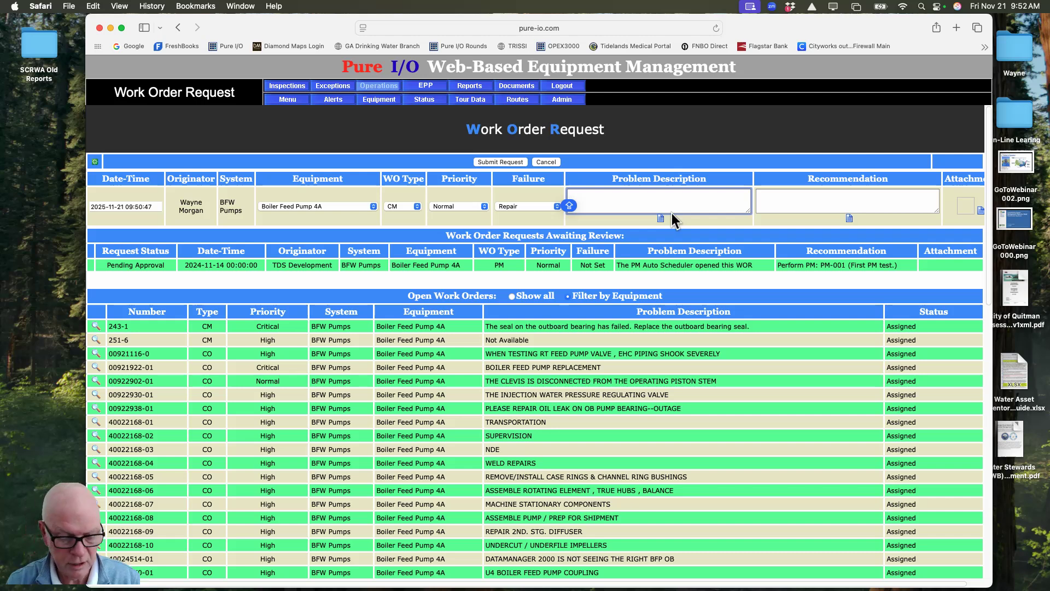
text(SIGHT )
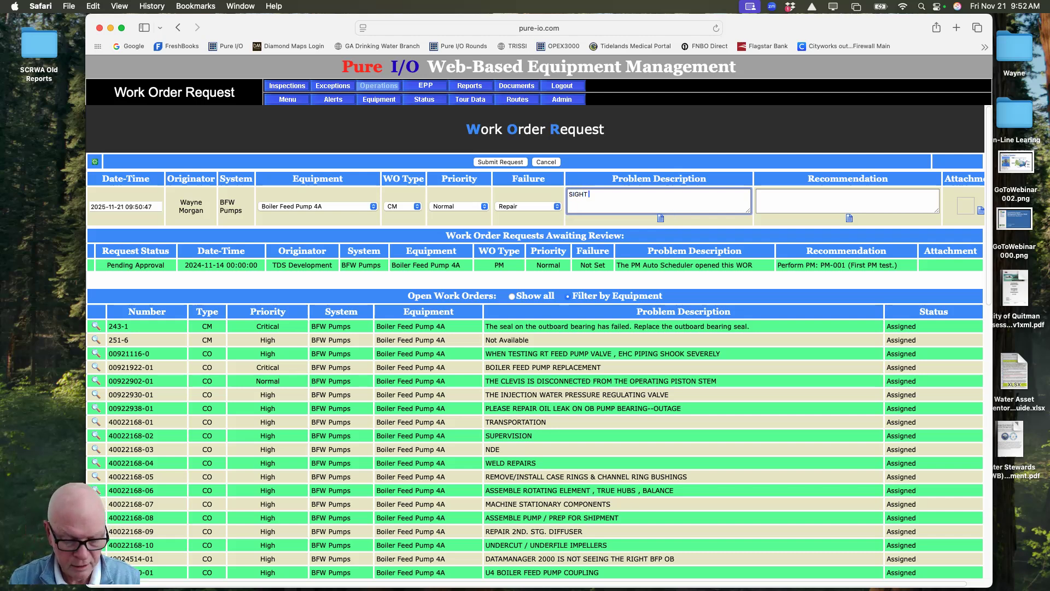
text(GLASS)
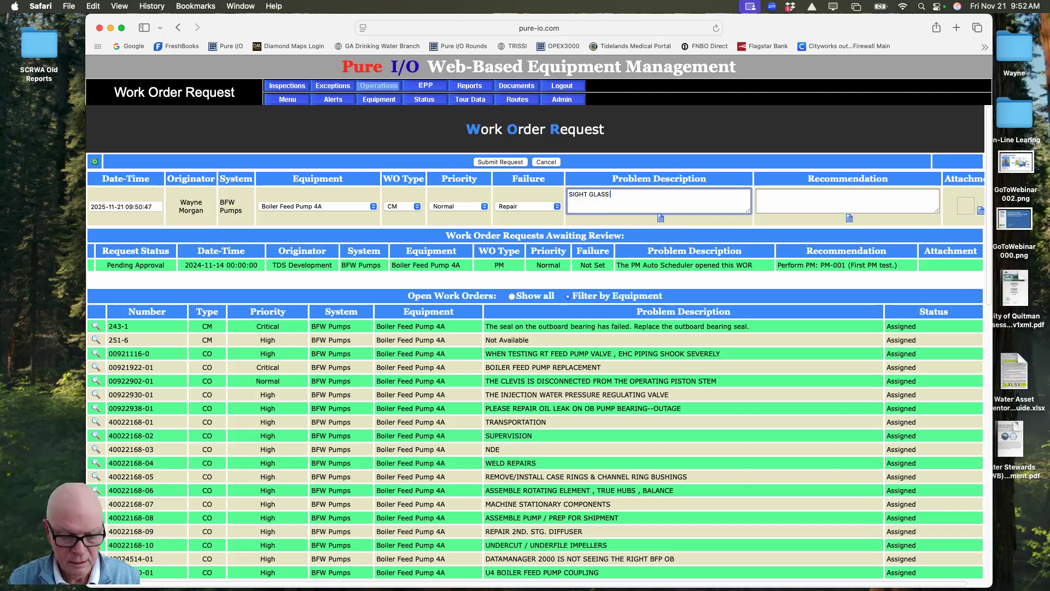
key(Caps_Lock)
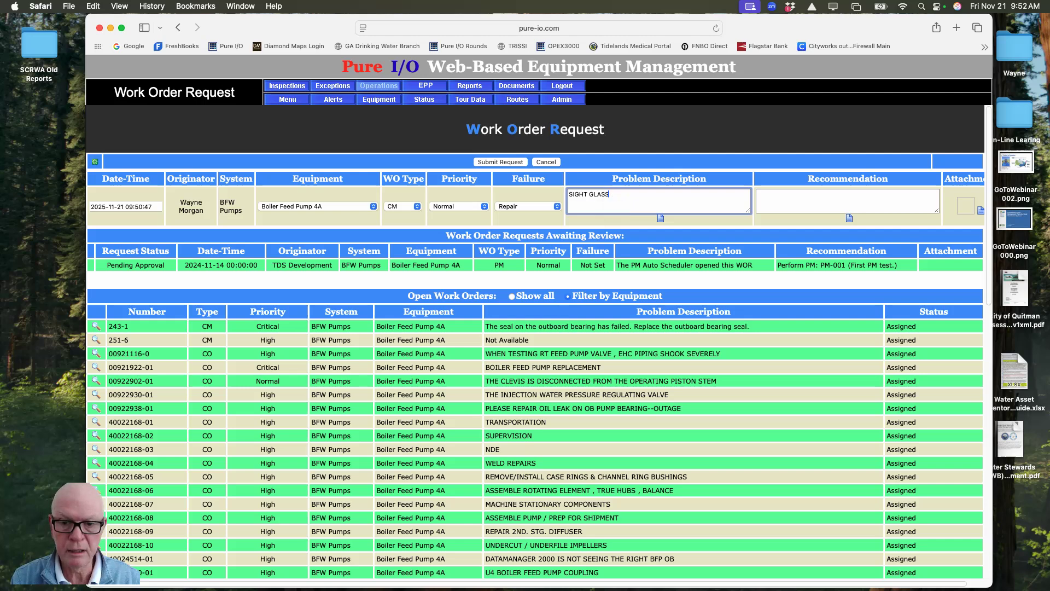
key(BackSpace)
key(BackSpace)
key(BackSpace)
key(BackSpace)
key(BackSpace)
key(BackSpace)
key(BackSpace)
key(BackSpace)
key(BackSpace)
key(BackSpace)
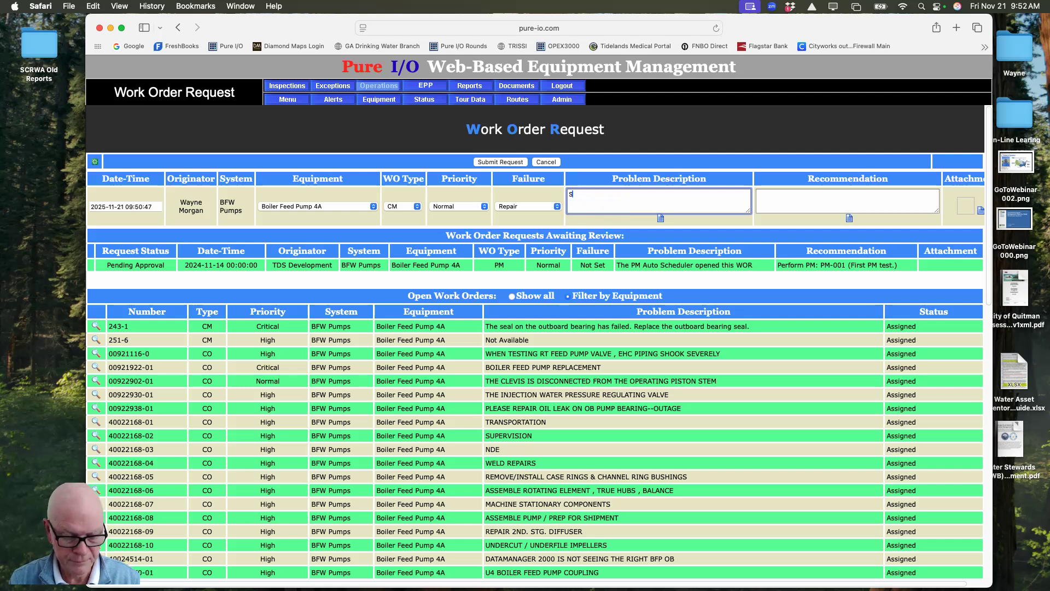
text(ight g)
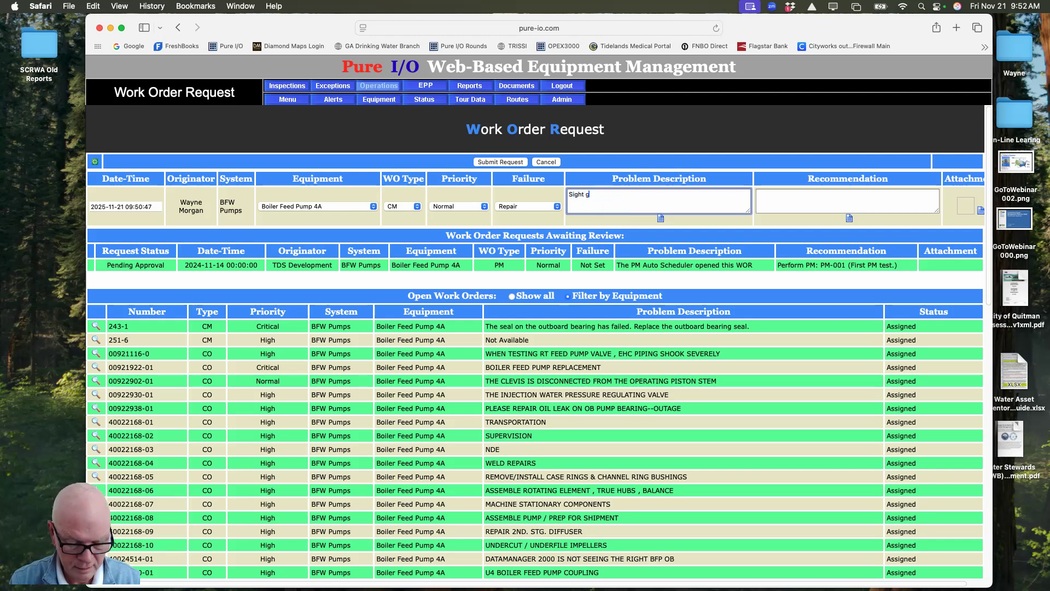
text(lass se)
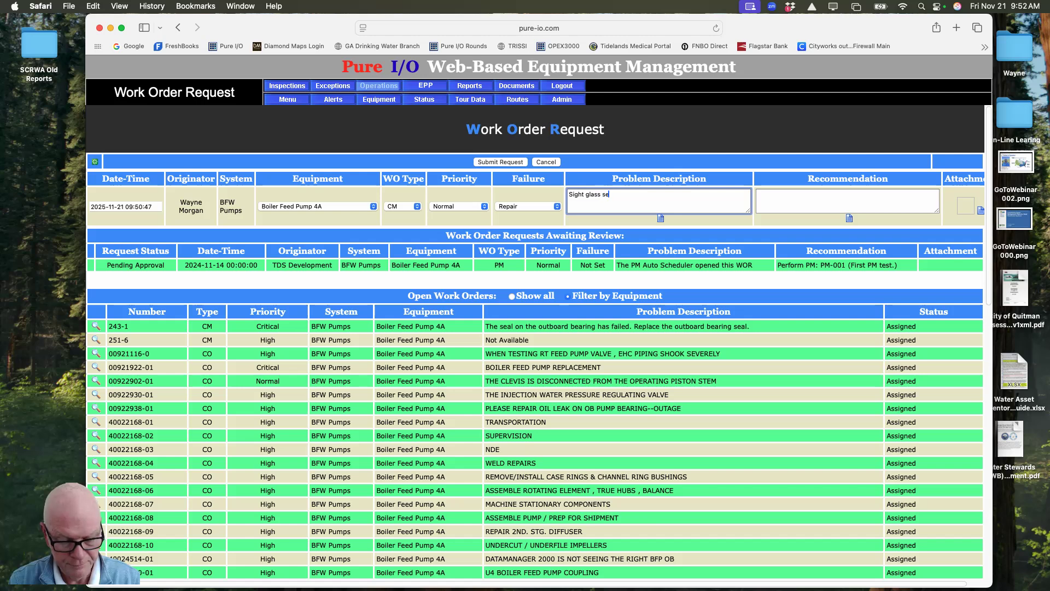
text(ems to b)
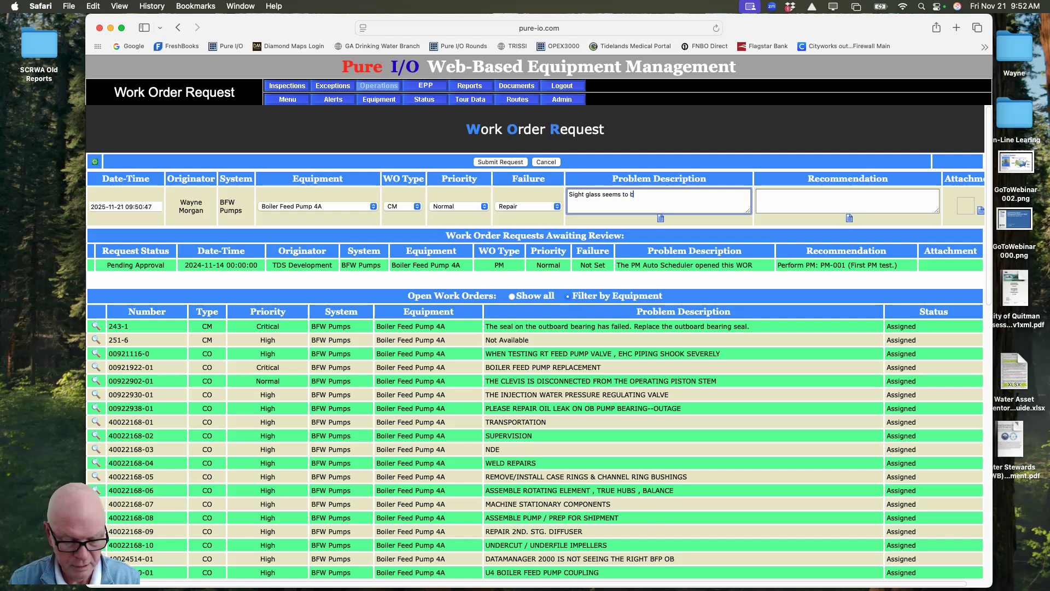
text(e crack)
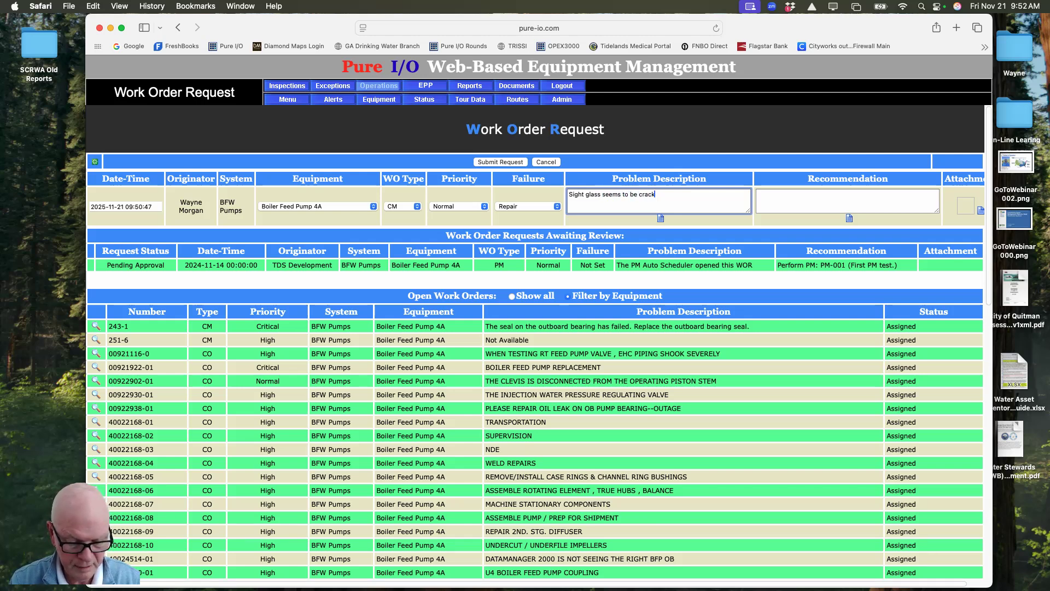
text(ed and lea)
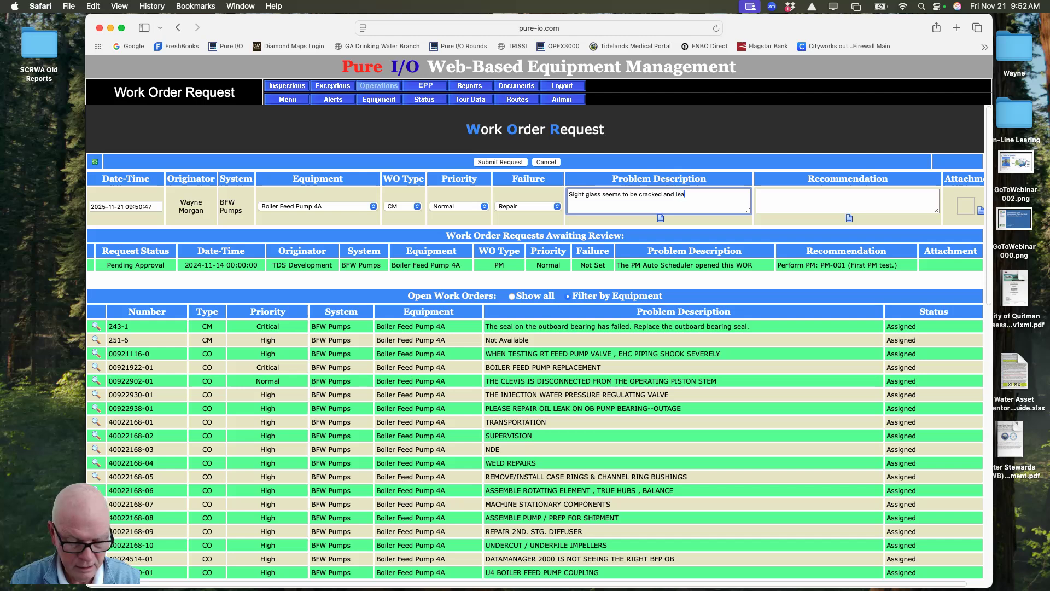
text(king o)
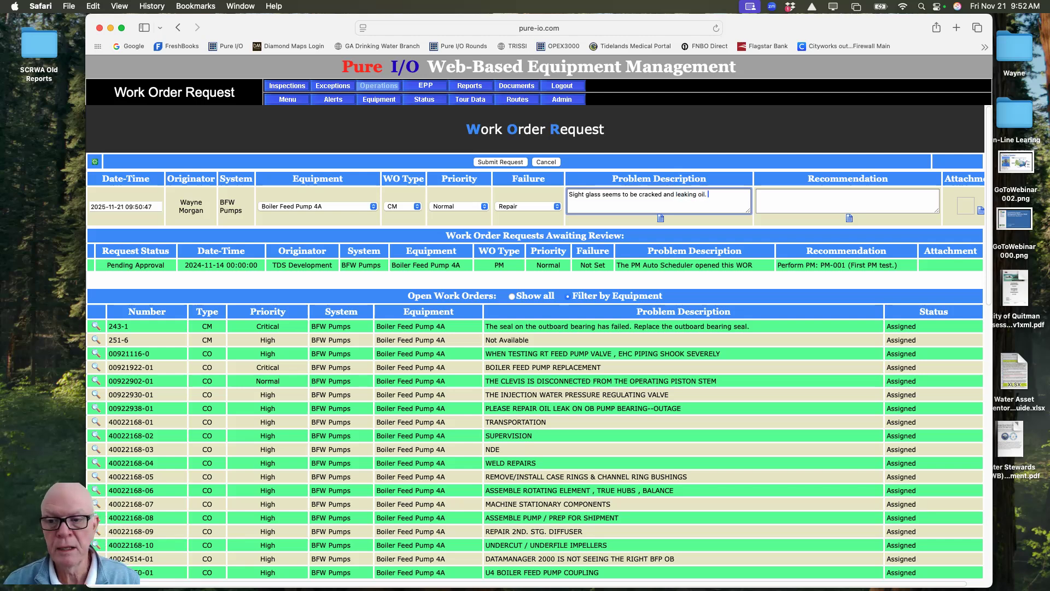
text(il.)
Step: Enter the recommendation "Please change the sight glass." and submit the work order request
click(802, 199)
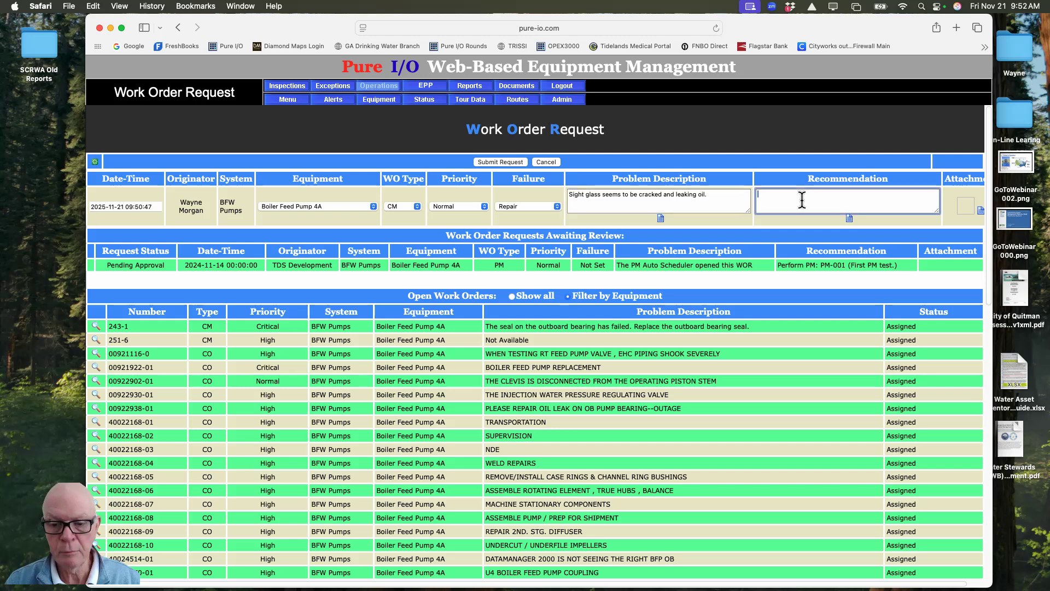
text(Please)
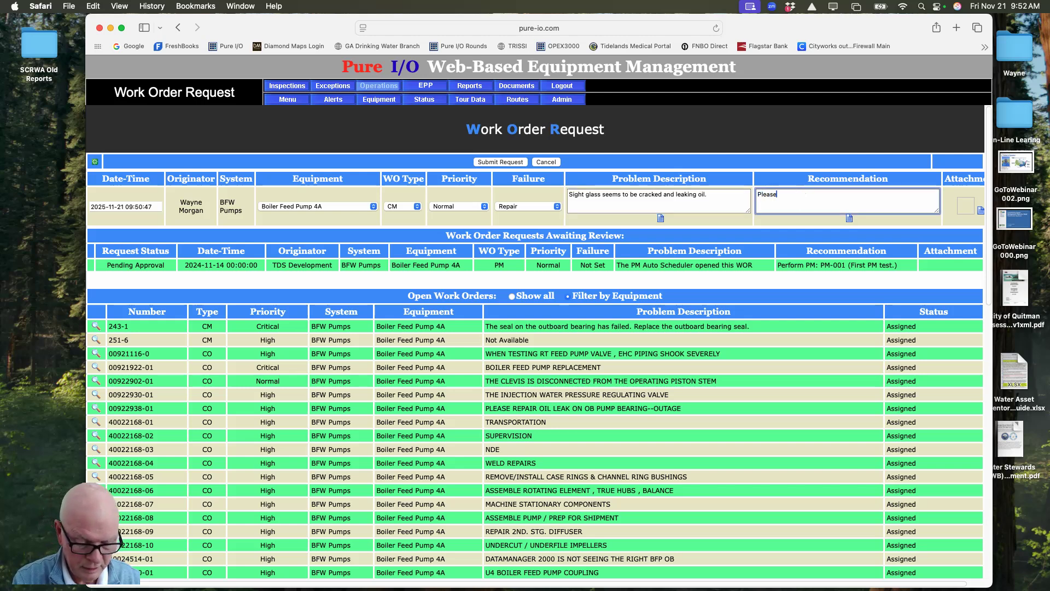
text( change)
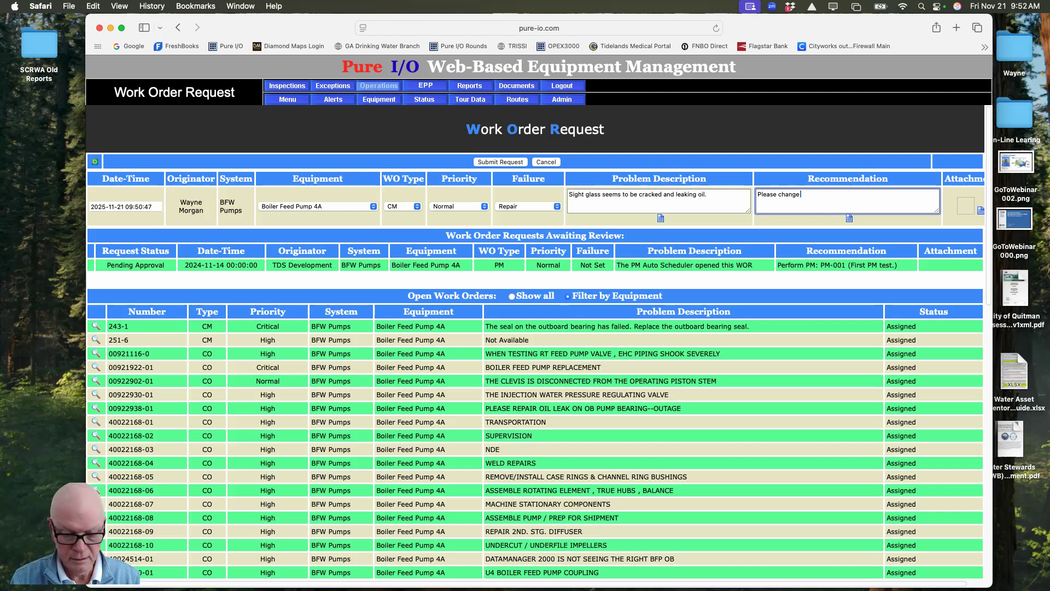
text( the sight )
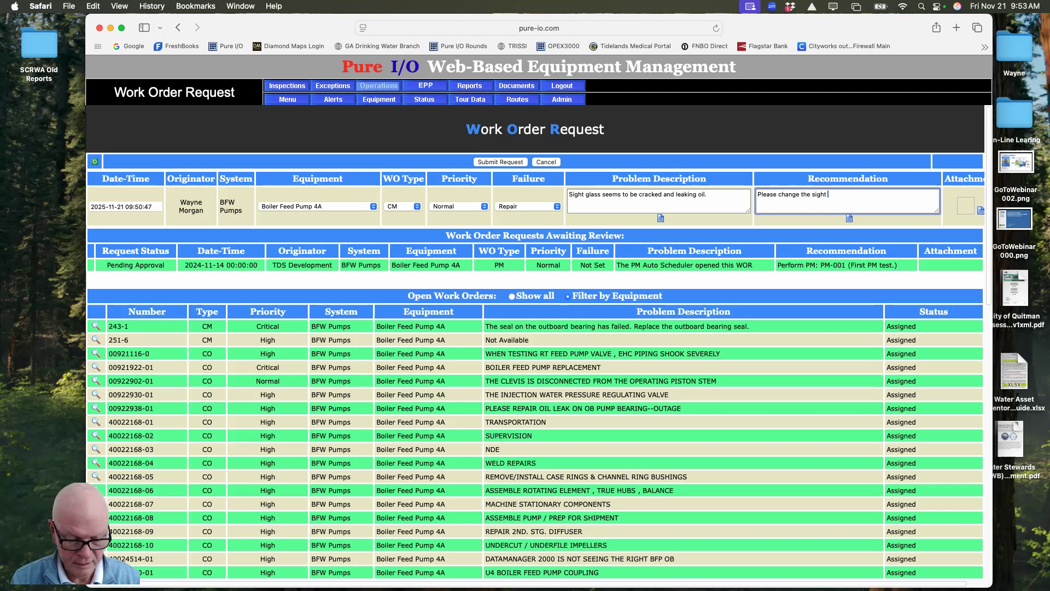
text(glass.)
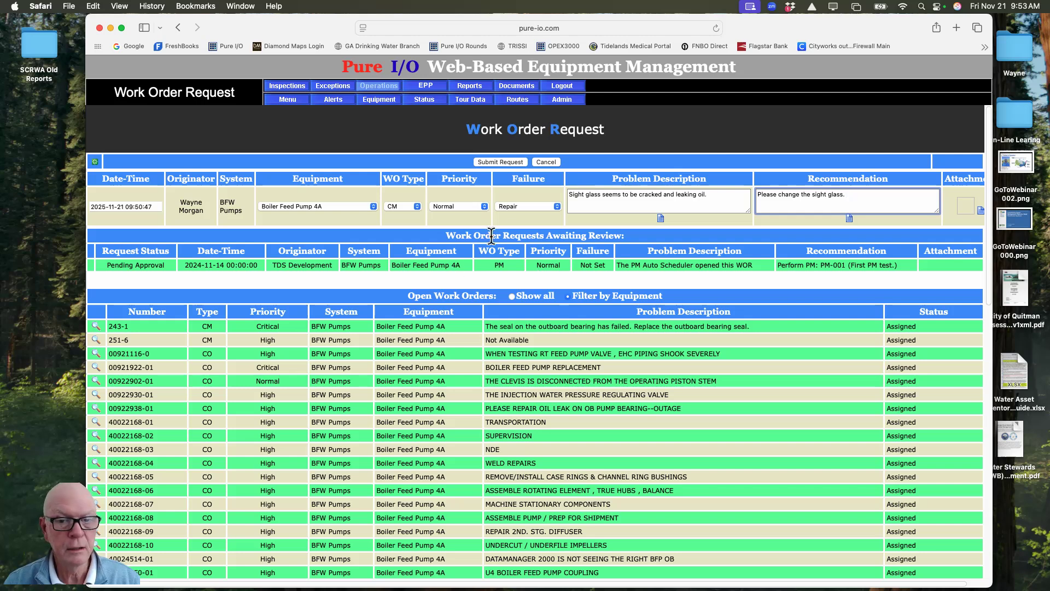
click(506, 161)
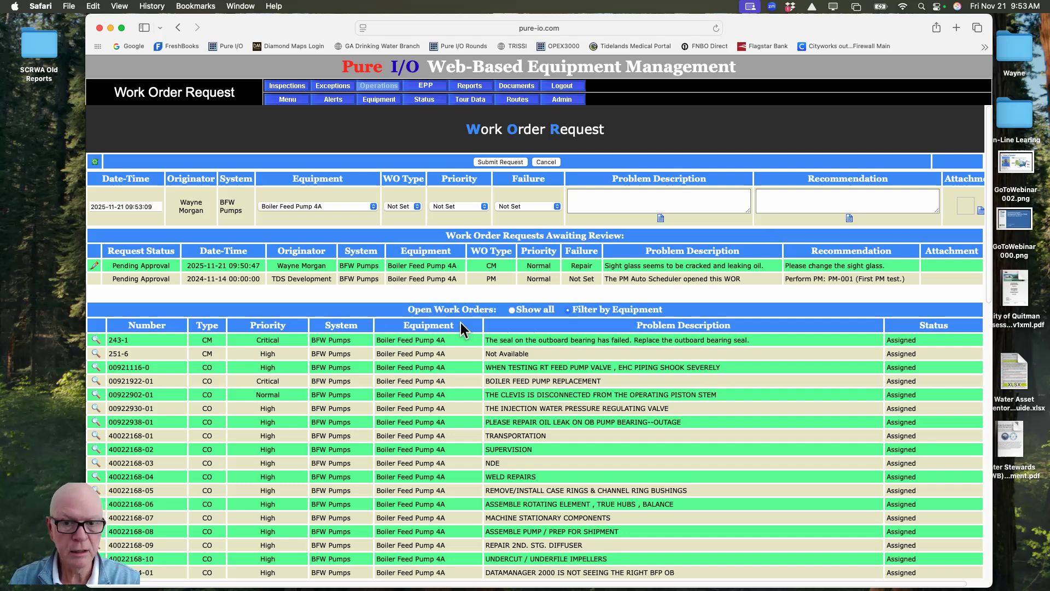
Step: Open the pending sight glass request for Boiler Feed Pump 4A in Work Order Request - Review & Assign and check its equipment and problem details
click(388, 85)
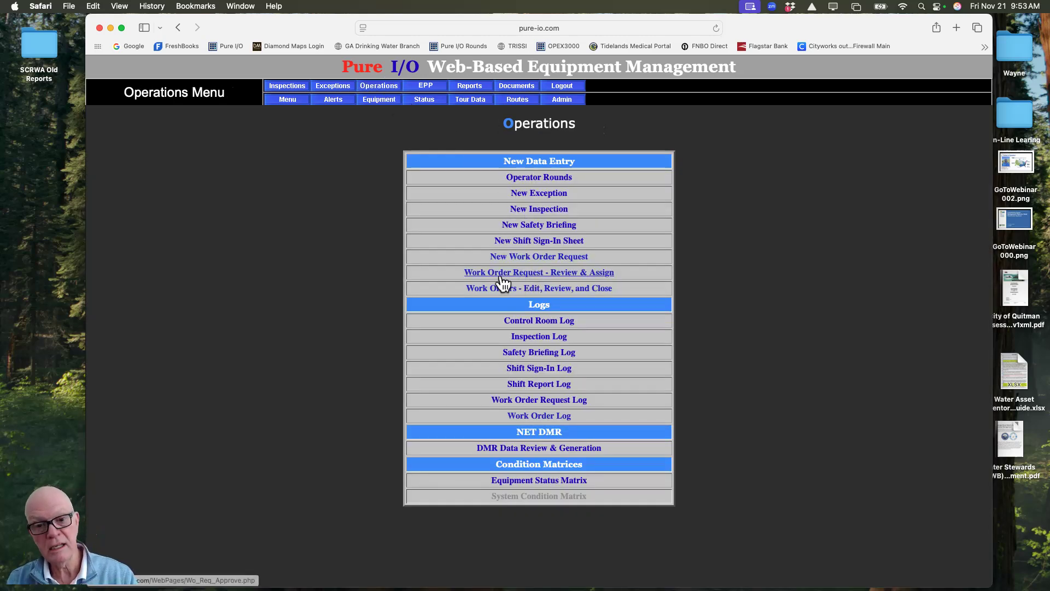
click(565, 280)
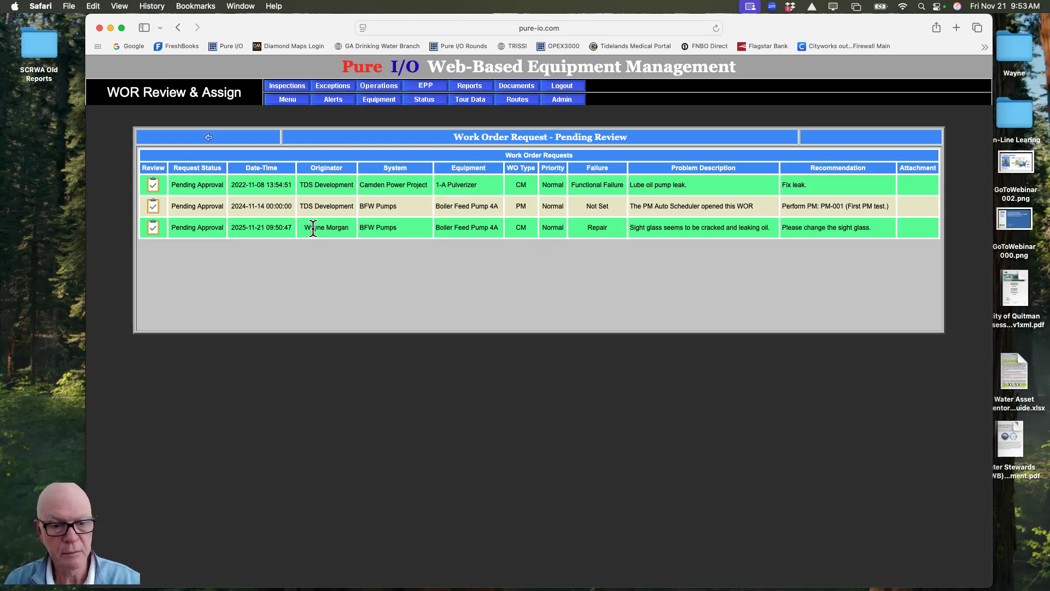
drag(302, 228, 349, 228)
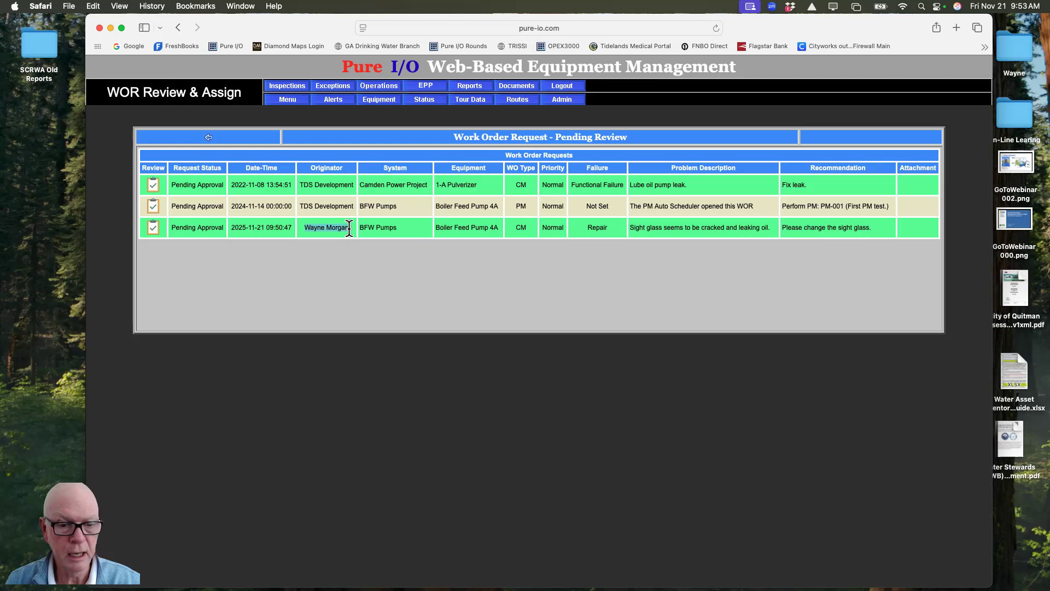
click(441, 277)
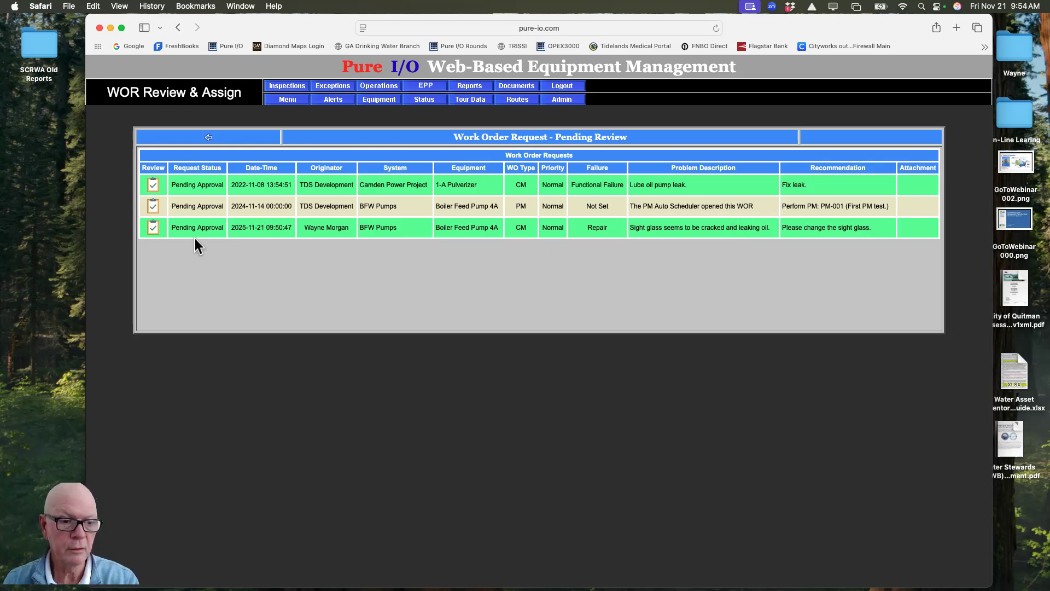
click(153, 229)
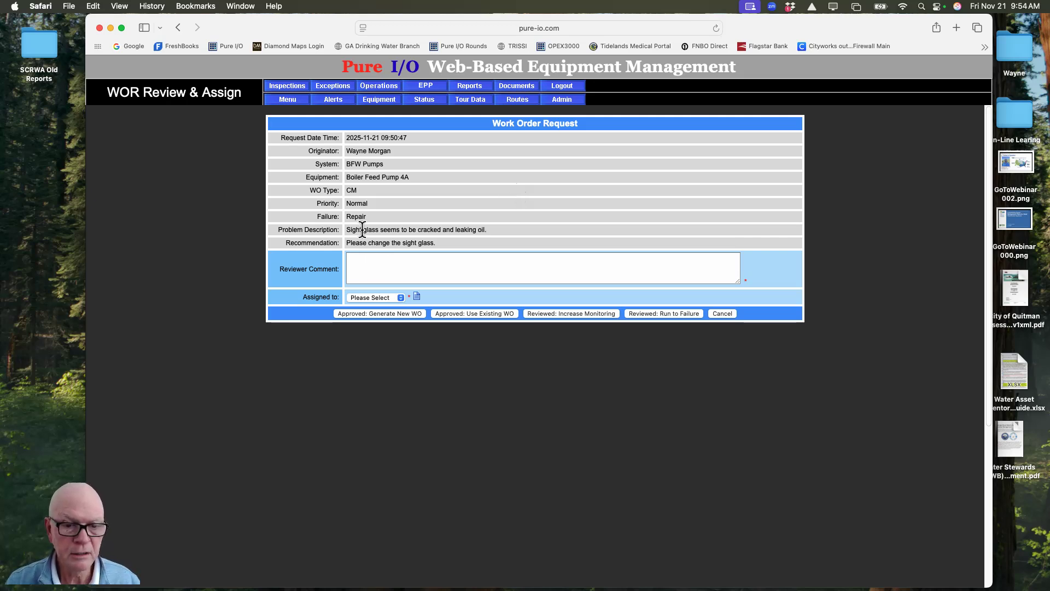
mouse_move(360, 162)
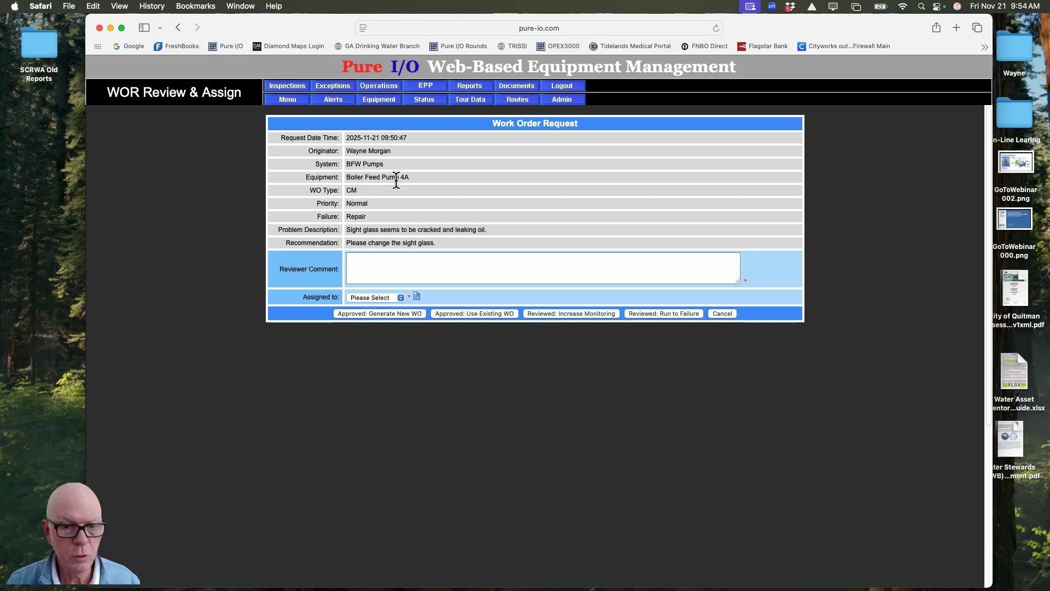
drag(347, 177, 431, 176)
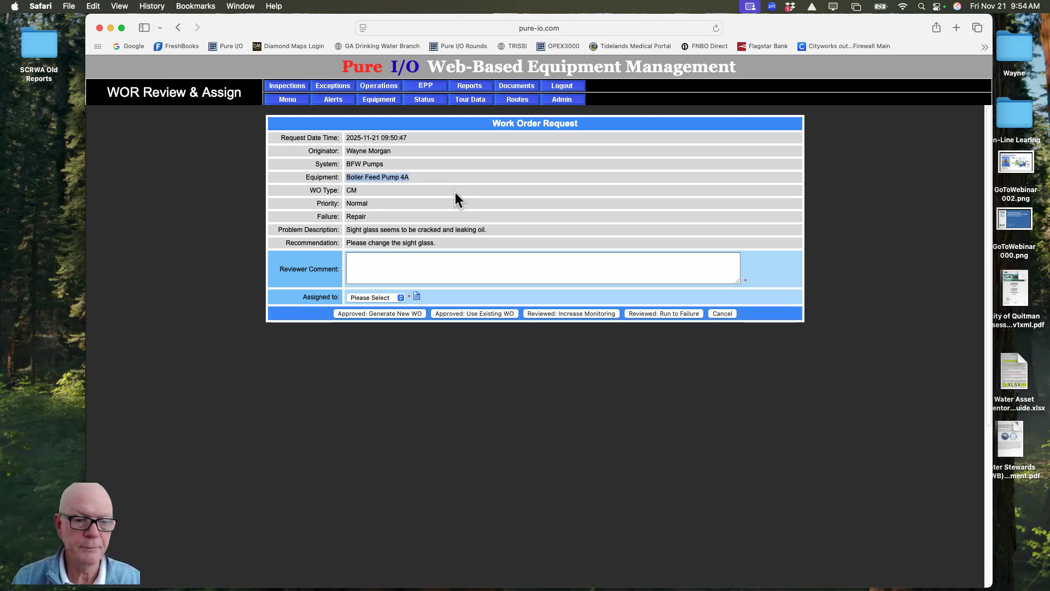
click(361, 191)
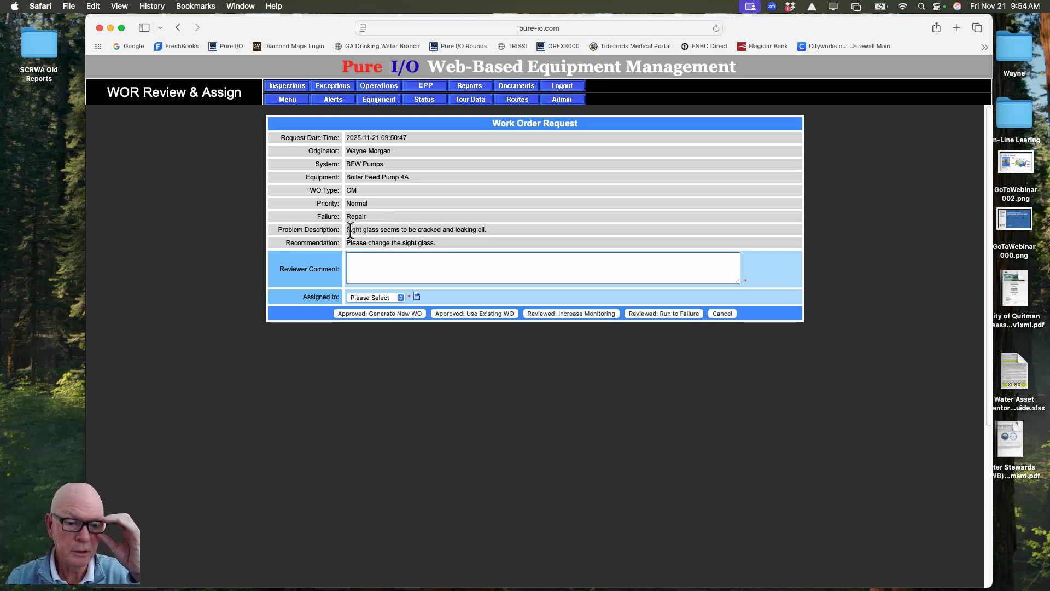
drag(348, 230, 513, 232)
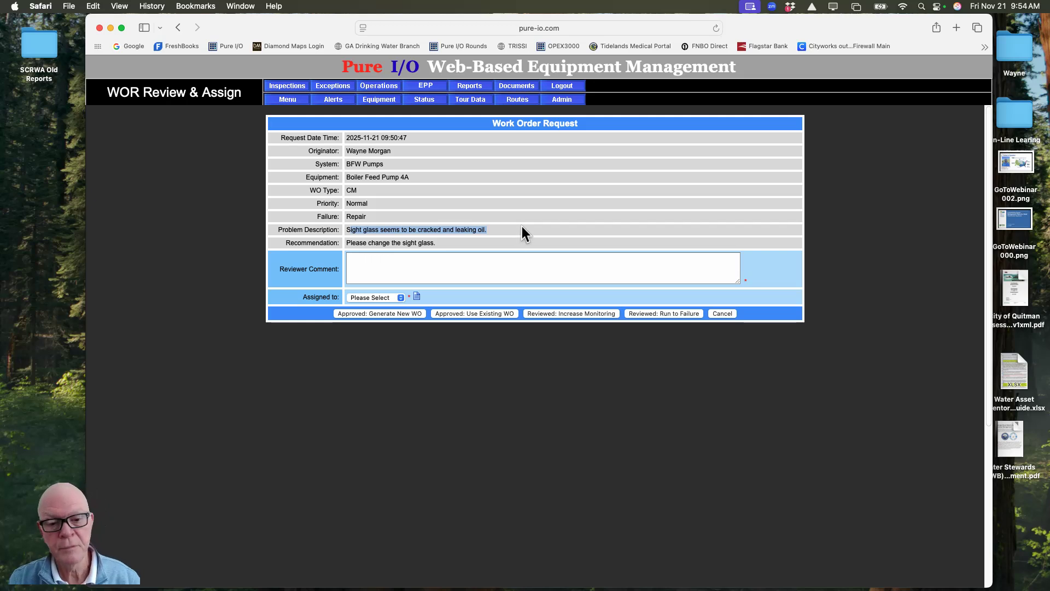
click(488, 231)
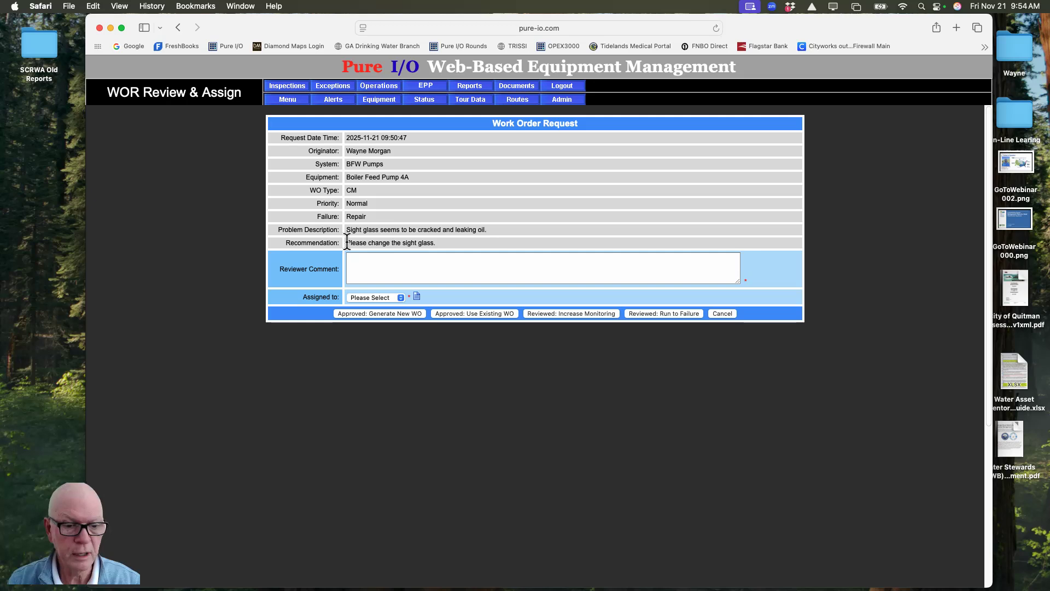
Step: Copy the request's recommendation into the reviewer comment so that it reads only "Please change the sight glass."
drag(348, 242, 485, 251)
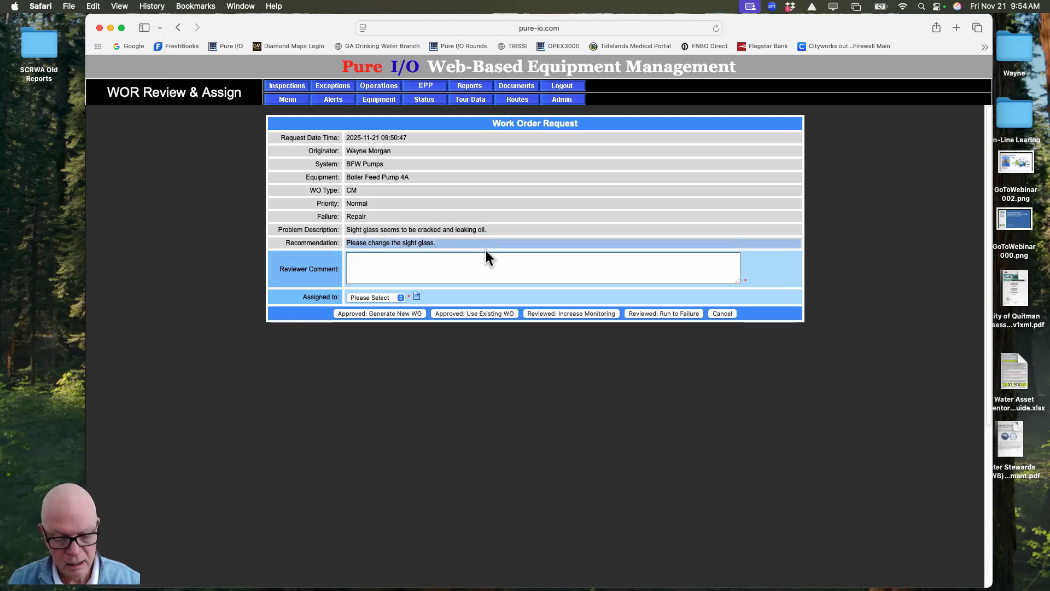
click(432, 265)
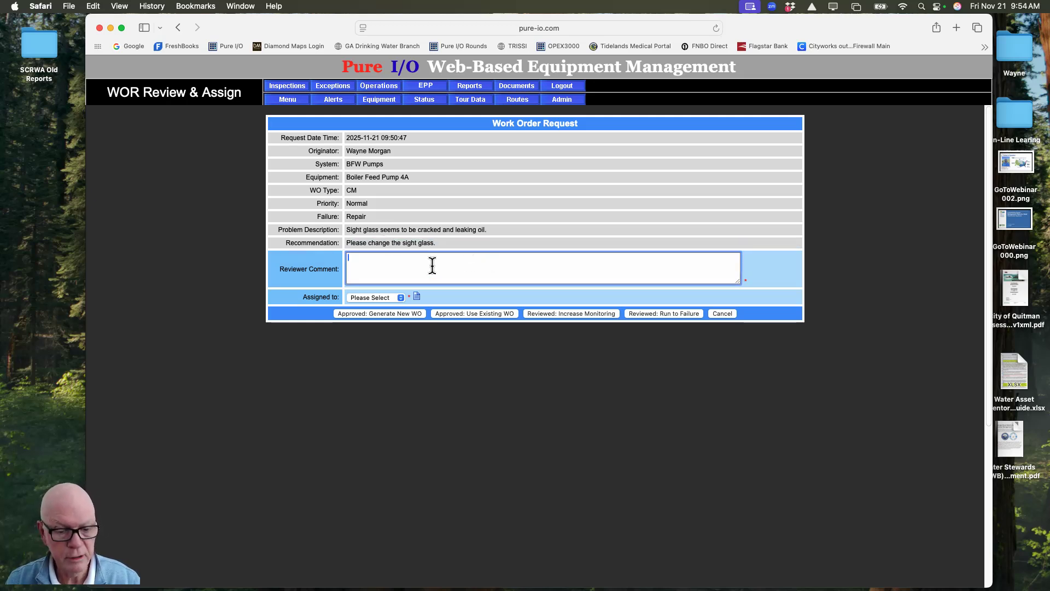
text(Please change the sight glass. Reviewer Comment:)
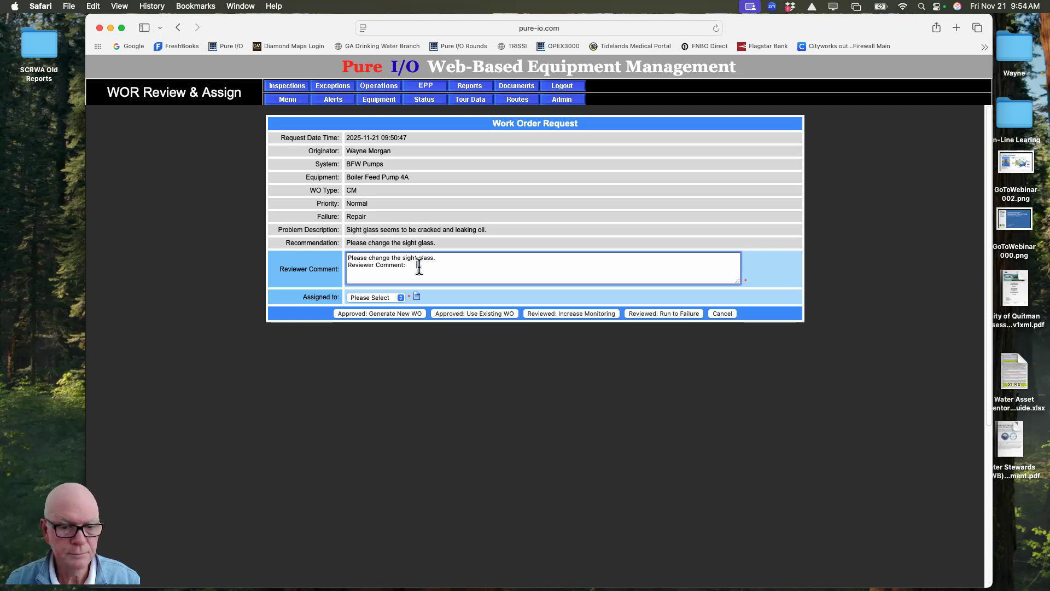
drag(419, 268, 340, 267)
key(BackSpace)
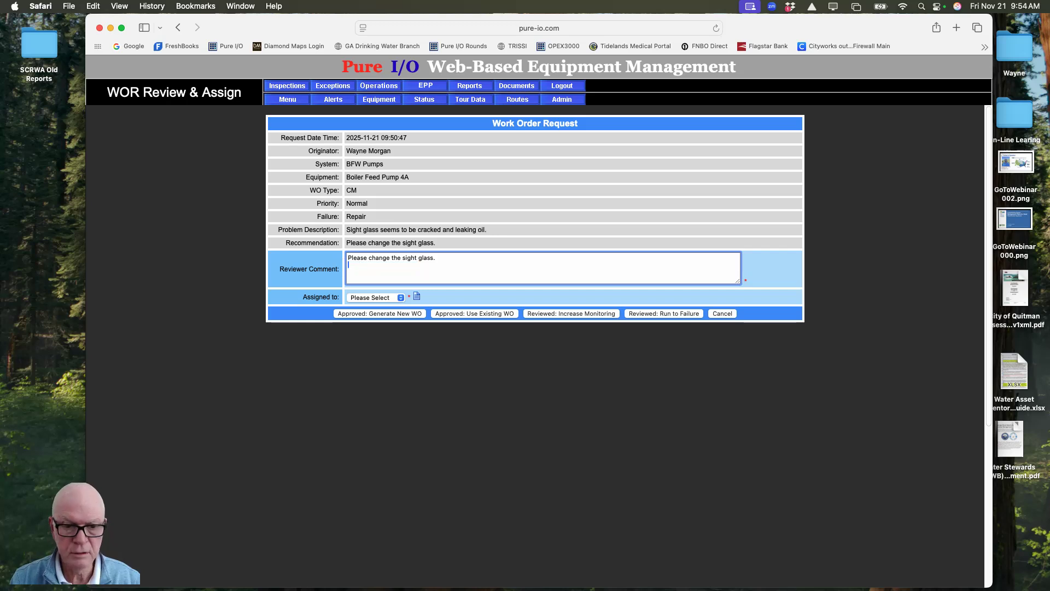
Step: Assign the request to a maintenance worker and approve it by generating a new work order
click(400, 298)
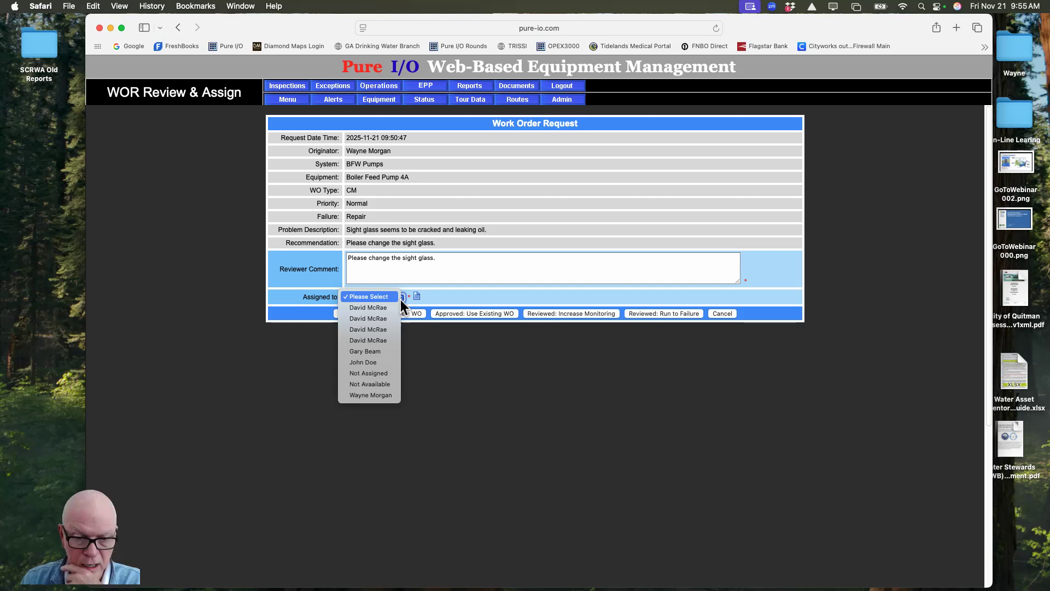
click(372, 363)
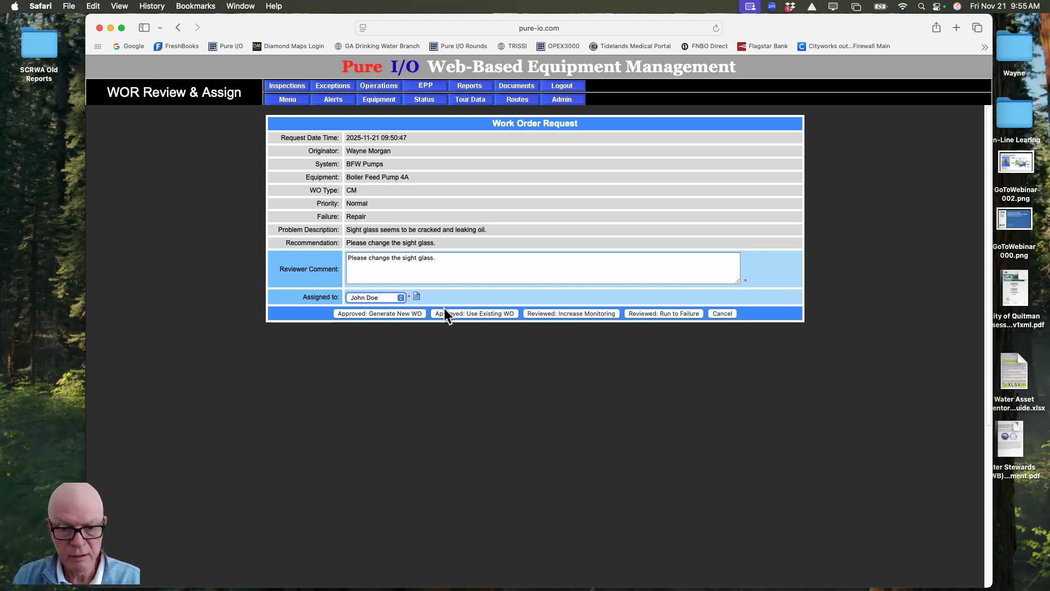
click(381, 314)
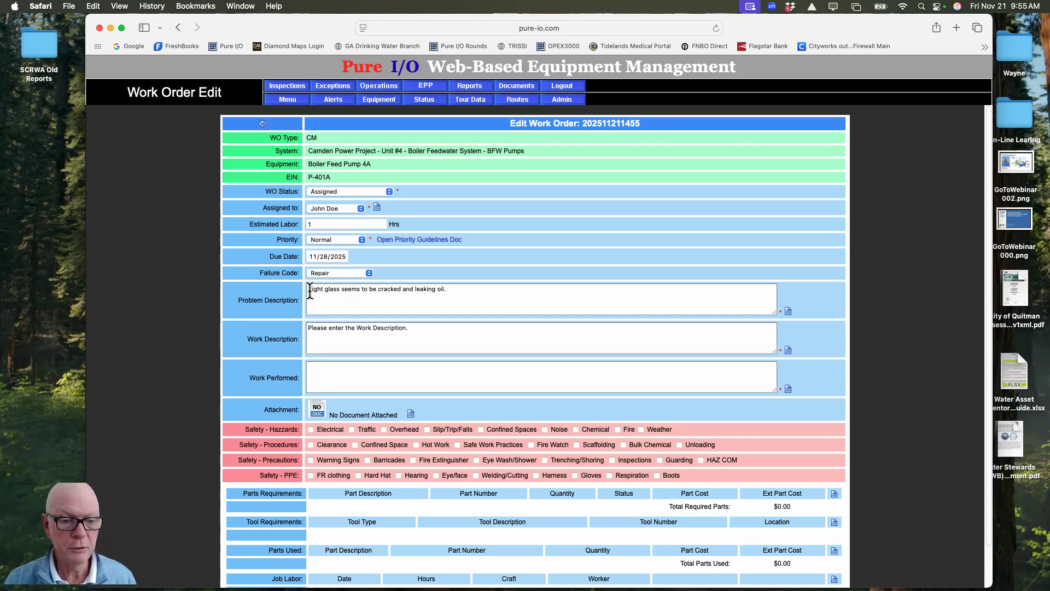
Step: Replace the work order's placeholder work description so that it reads only "Please change the sight glass."
drag(308, 289, 461, 301)
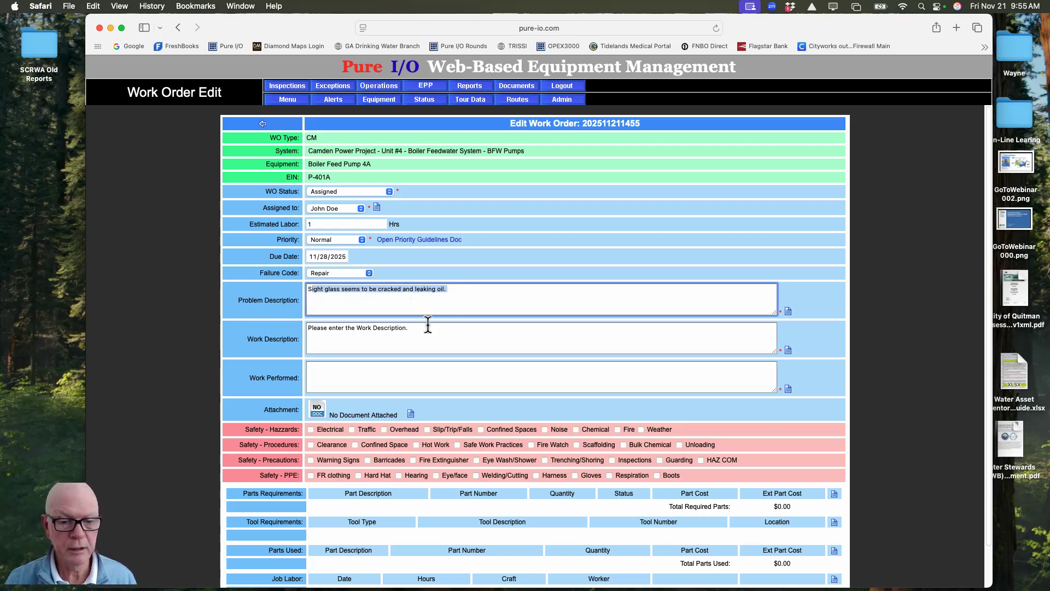
drag(417, 329, 293, 327)
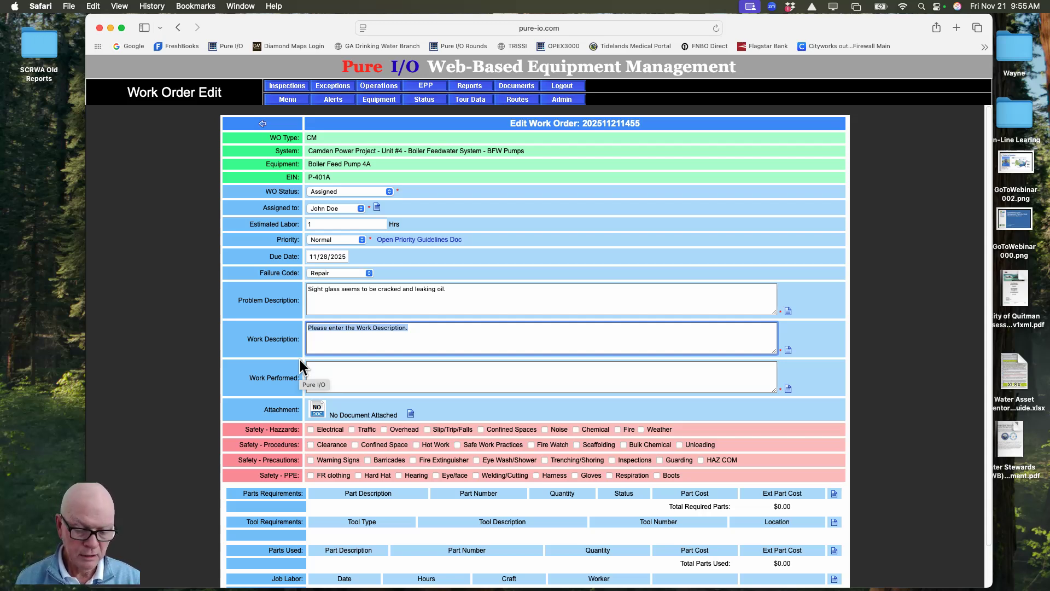
text(Please change the sight glass. Reviewer Comment:)
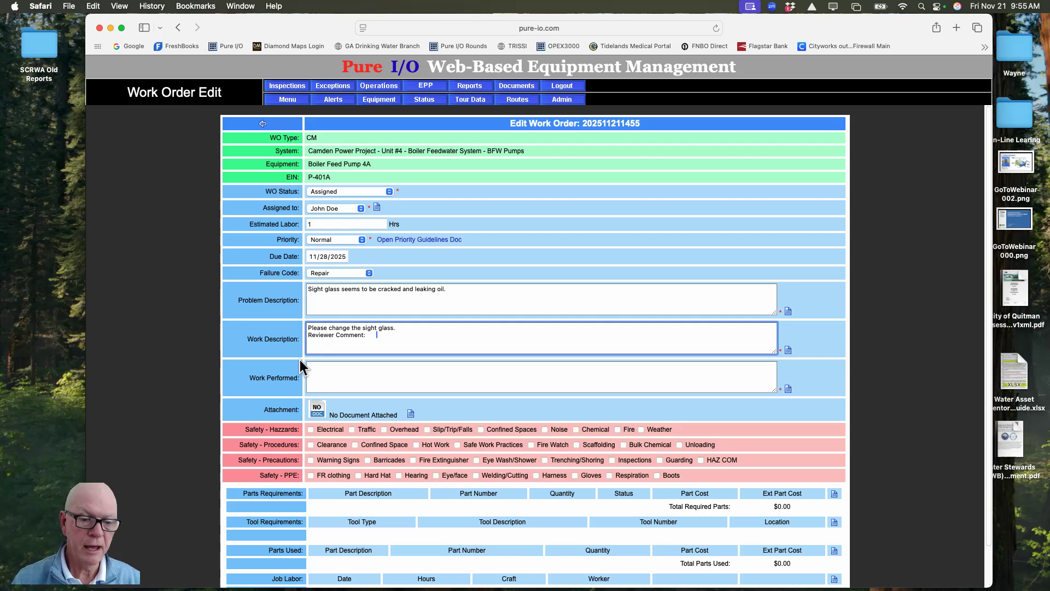
drag(377, 335, 285, 334)
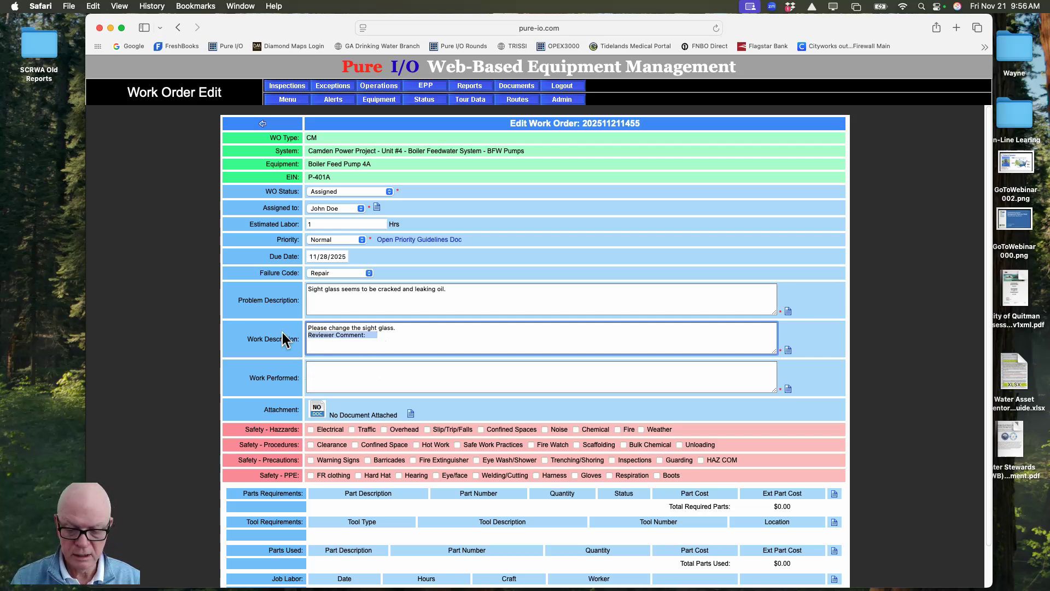
key(BackSpace)
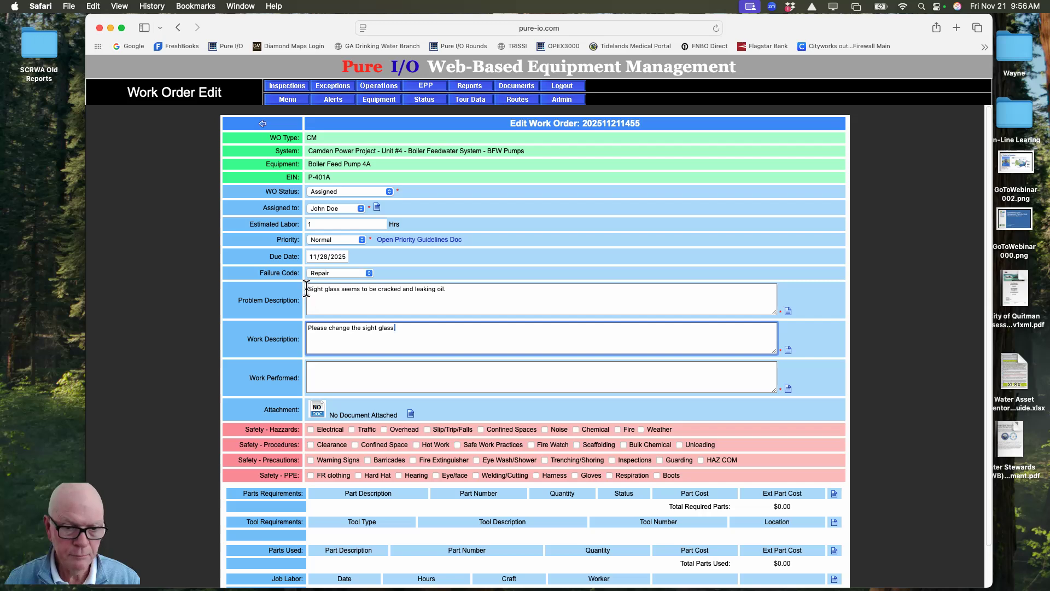
Step: Check the work order's problem and work descriptions and its status, assignee and failure code options without changing them
drag(307, 290, 469, 291)
click(474, 291)
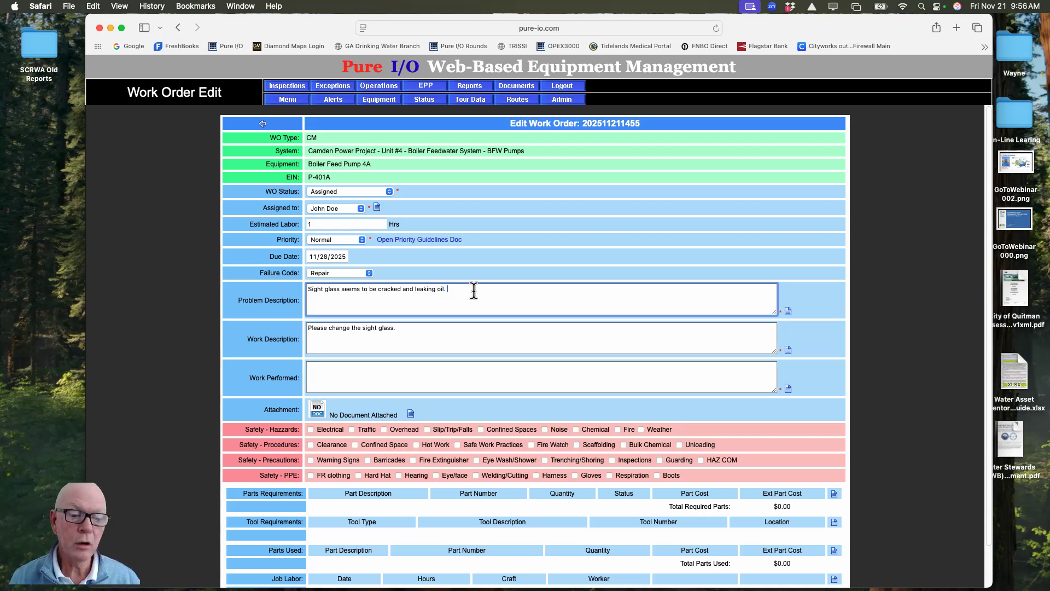
click(417, 326)
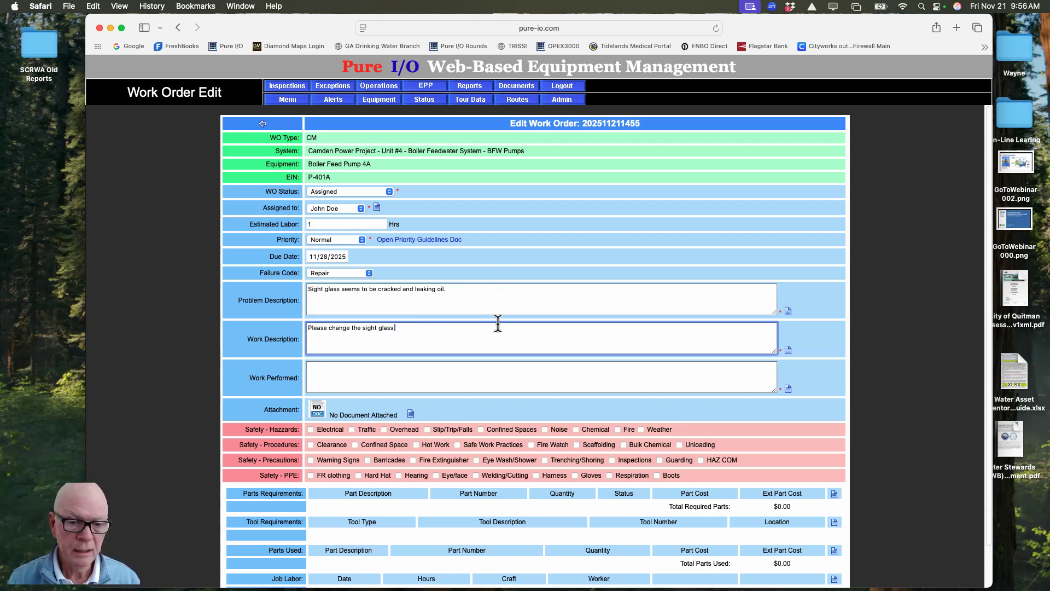
click(389, 192)
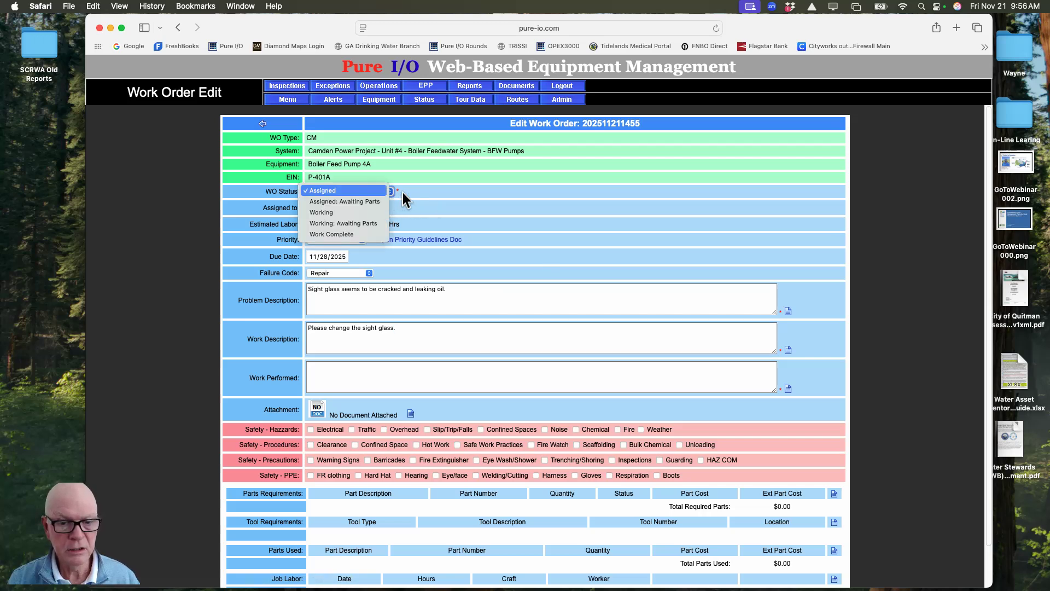
click(404, 192)
click(362, 209)
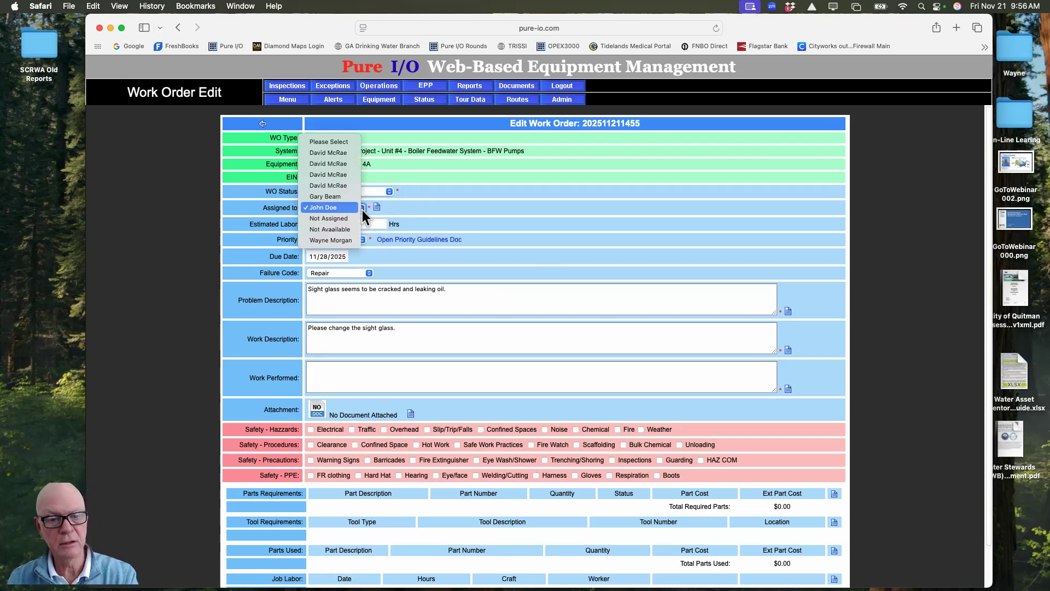
click(354, 208)
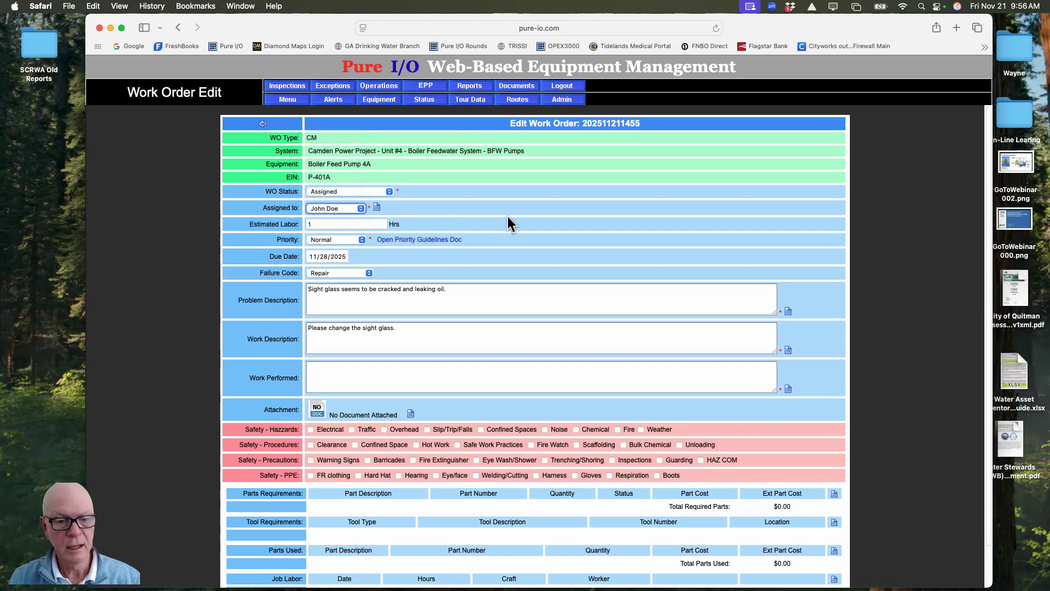
click(370, 273)
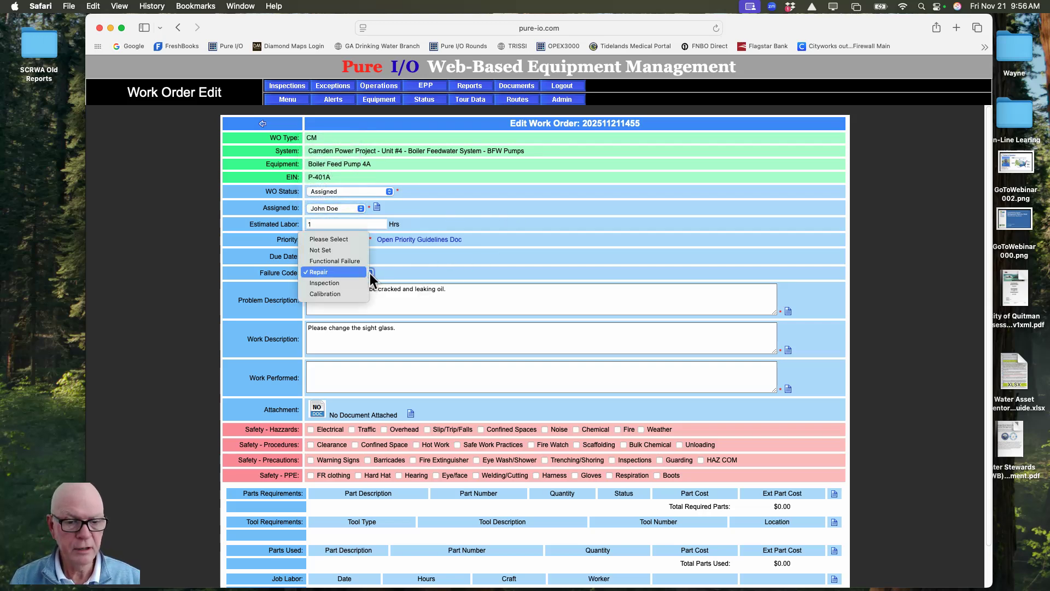
click(369, 274)
Step: Mark the Confined Spaces safety hazard and the Safe Work Practices safety procedure, and save the work order
scroll(573, 264, down, 2)
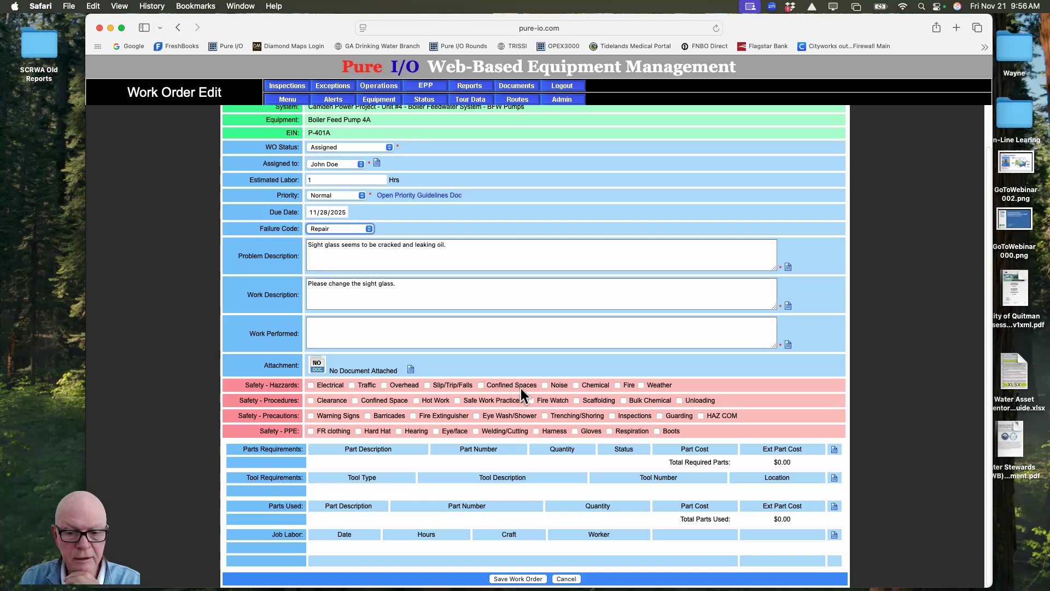
click(481, 386)
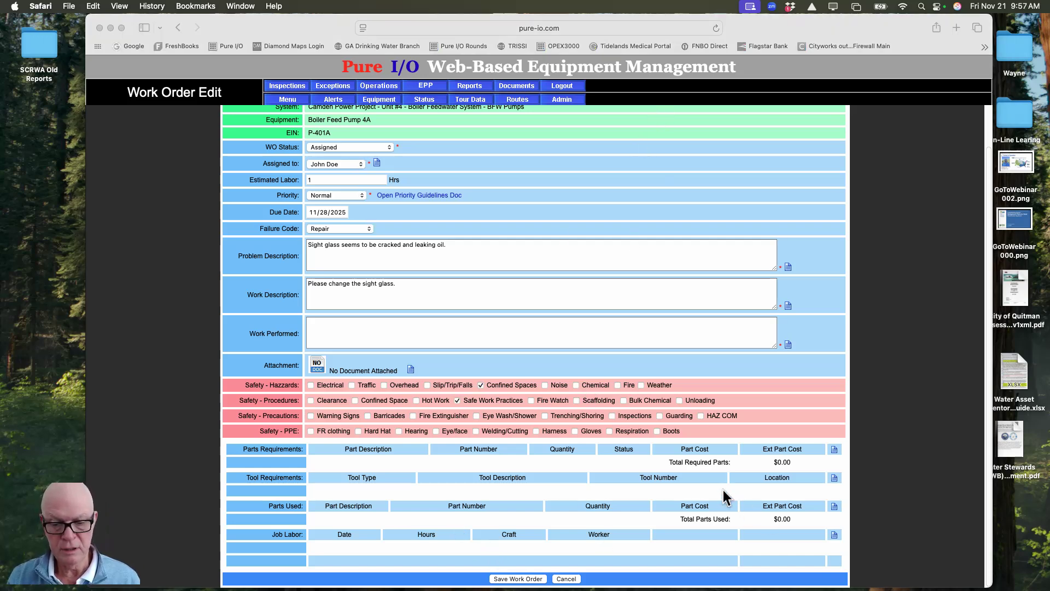
click(528, 580)
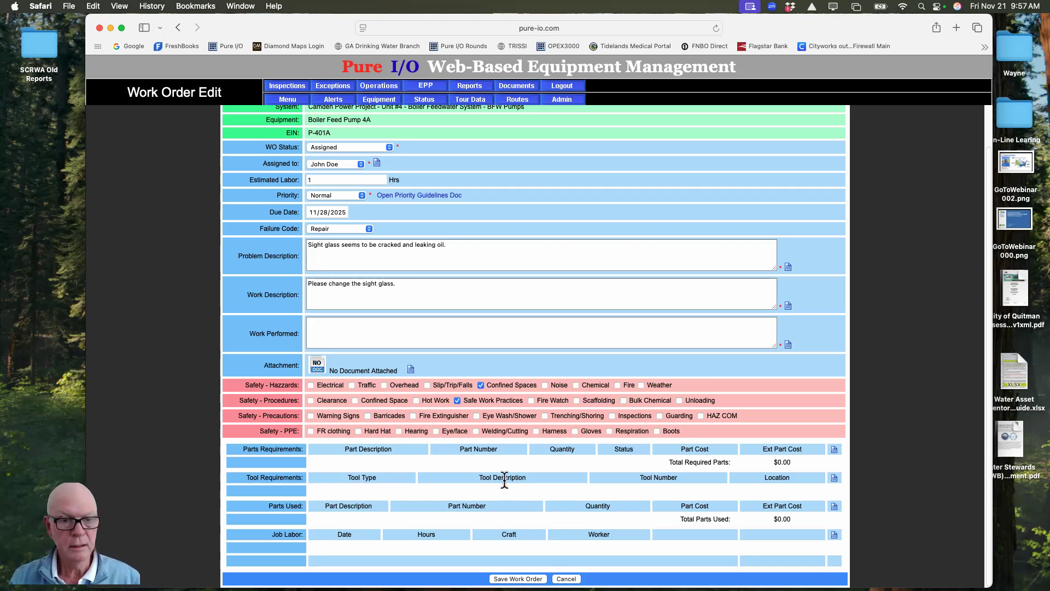
click(524, 579)
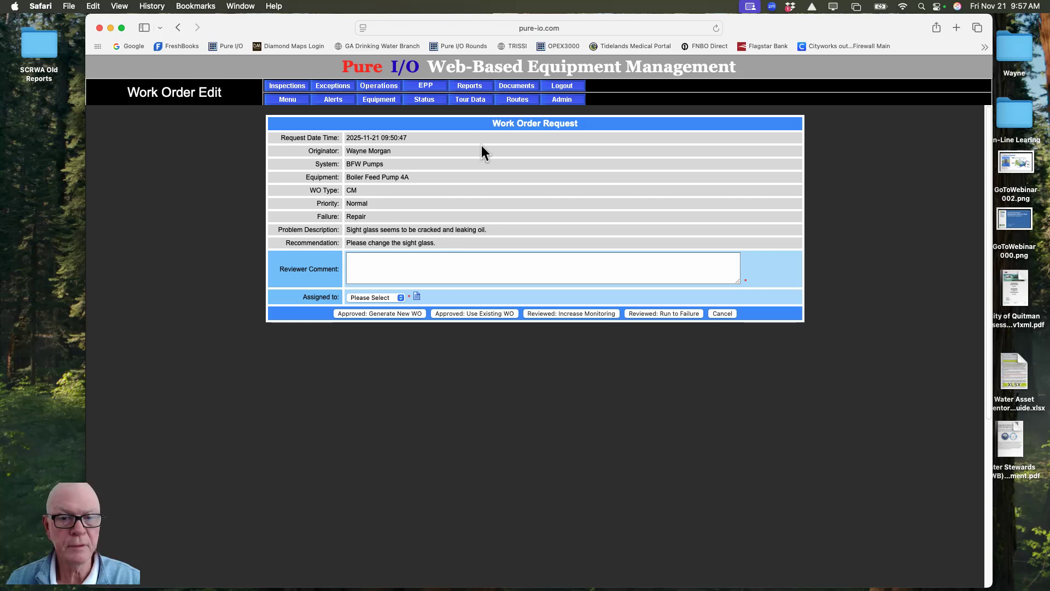
Step: Check the work order requests pending review and locate Boiler Feed Pump 4A's sight glass order in the Work Orders list
click(394, 85)
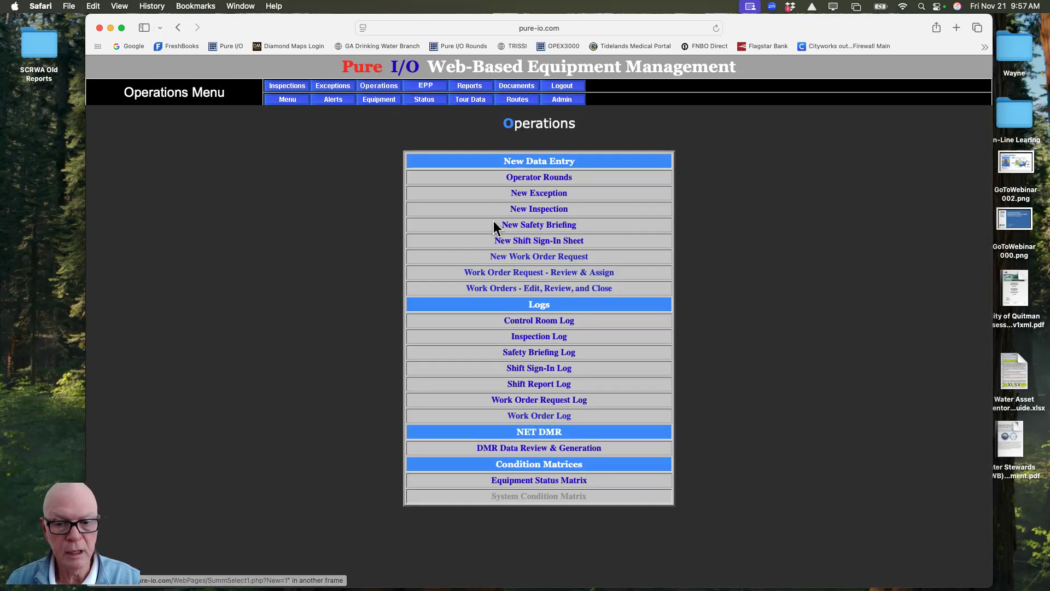
click(526, 276)
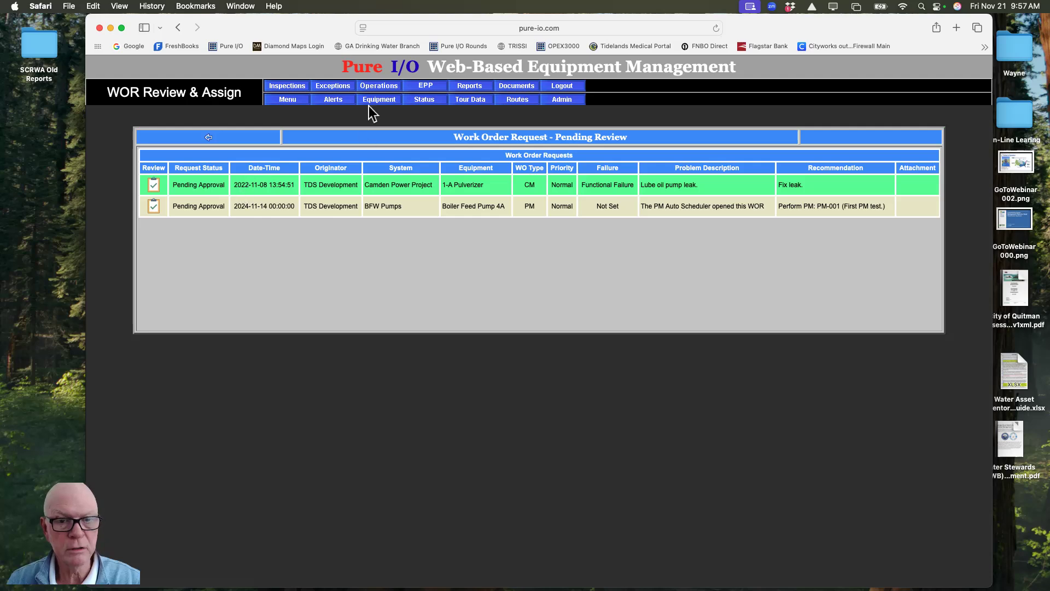
click(390, 86)
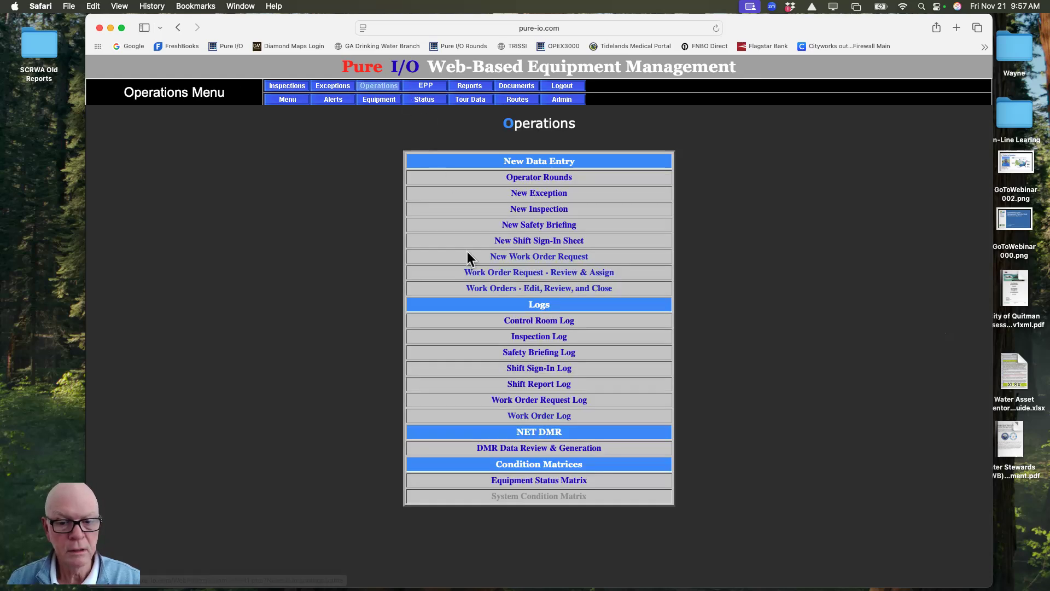
click(520, 289)
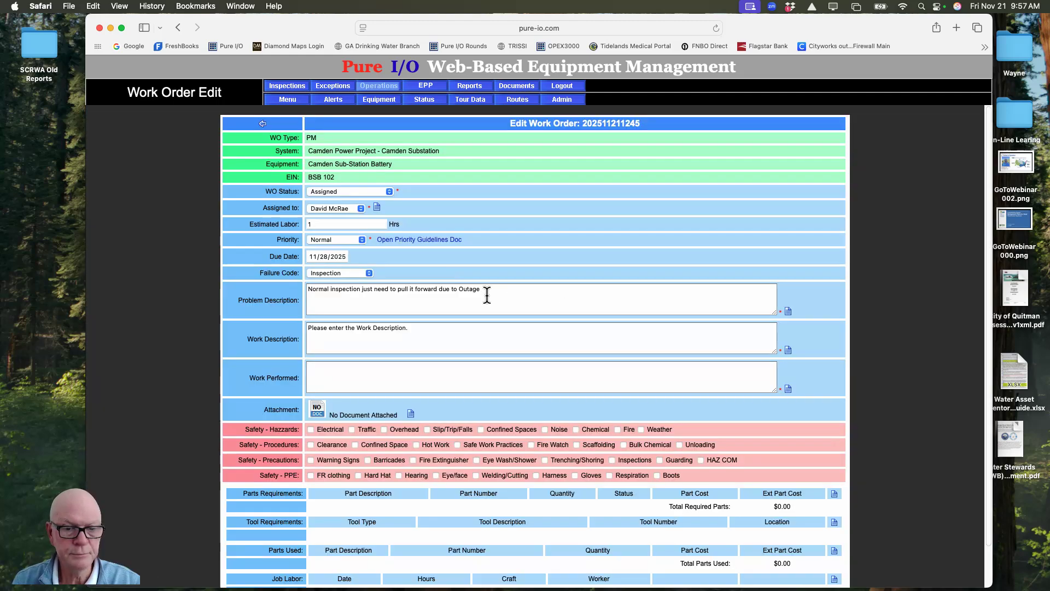
click(263, 124)
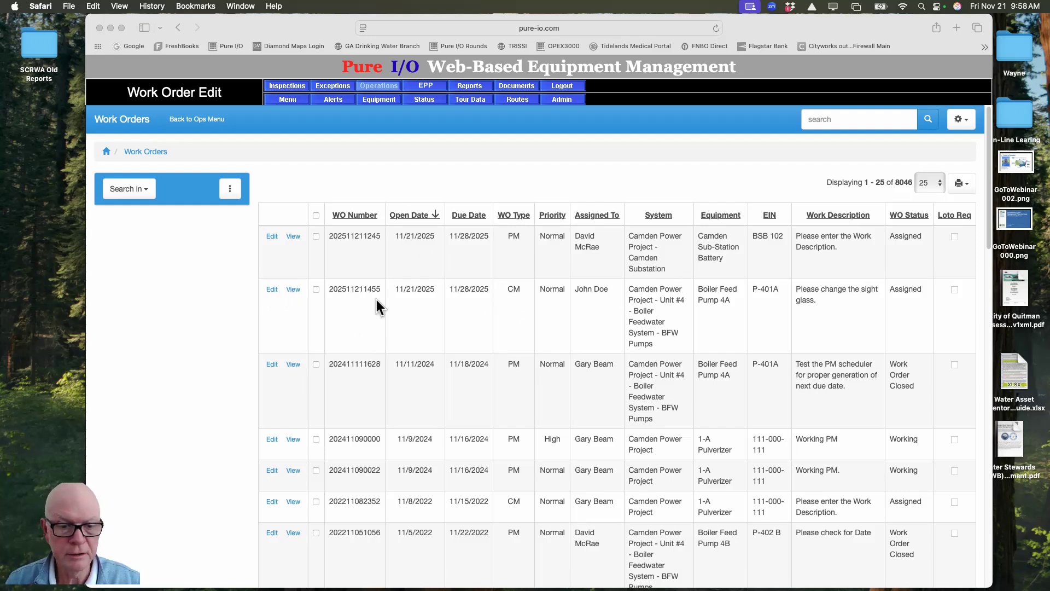
click(331, 291)
drag(334, 289, 441, 292)
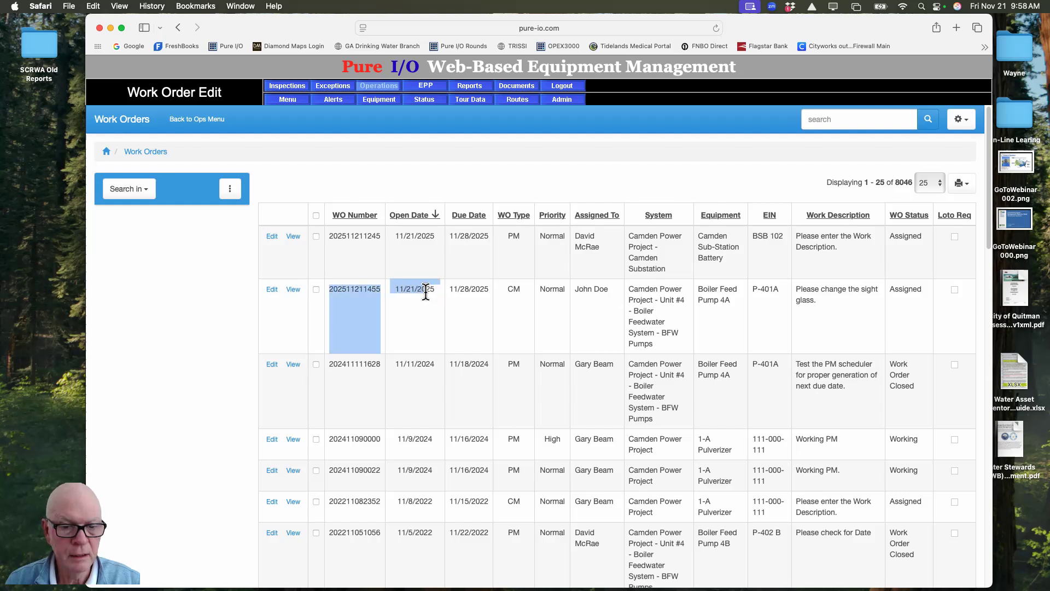
click(466, 291)
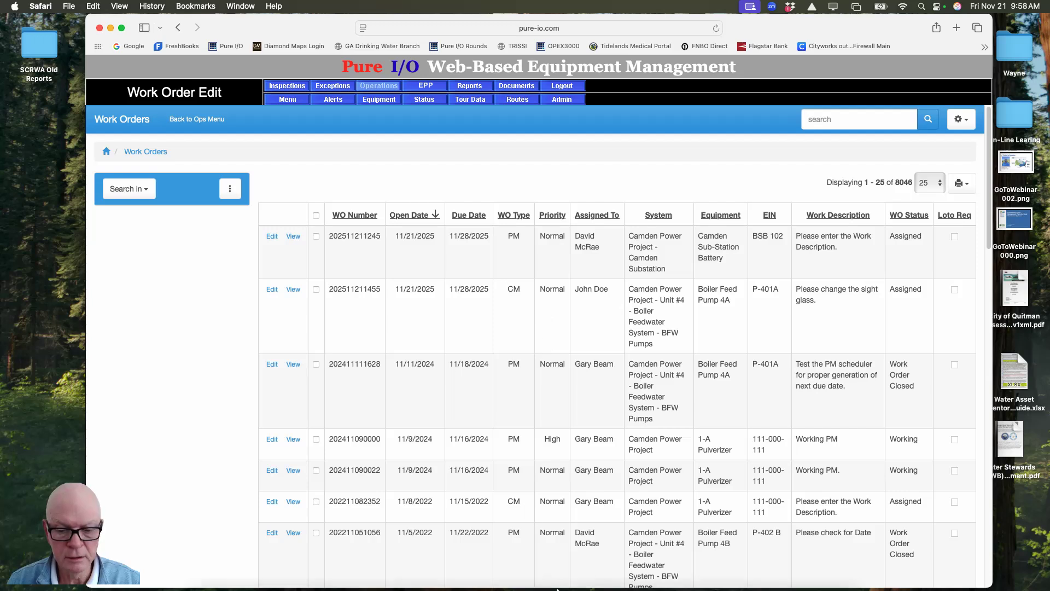
Step: Open the sight glass work order for Boiler Feed Pump 4A, review its saved details and return to the list
mouse_move(417, 587)
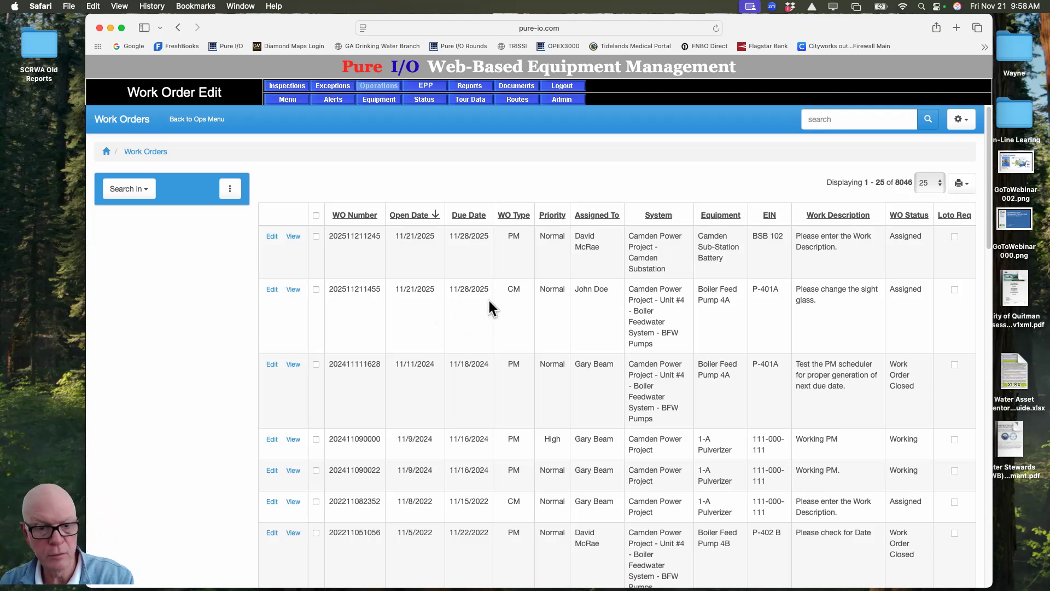
scroll(273, 289, down, 1)
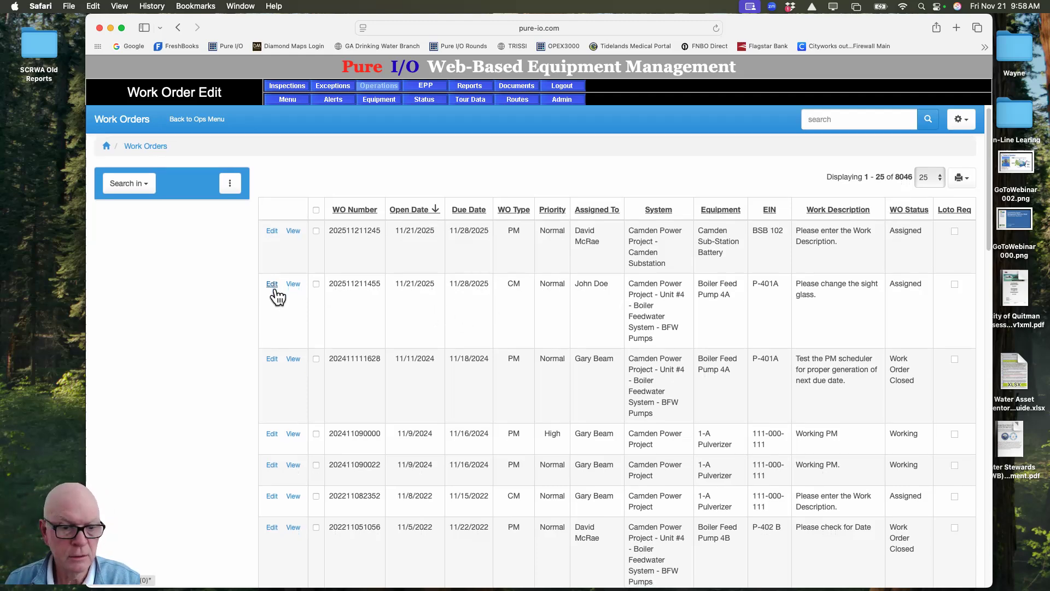
click(272, 284)
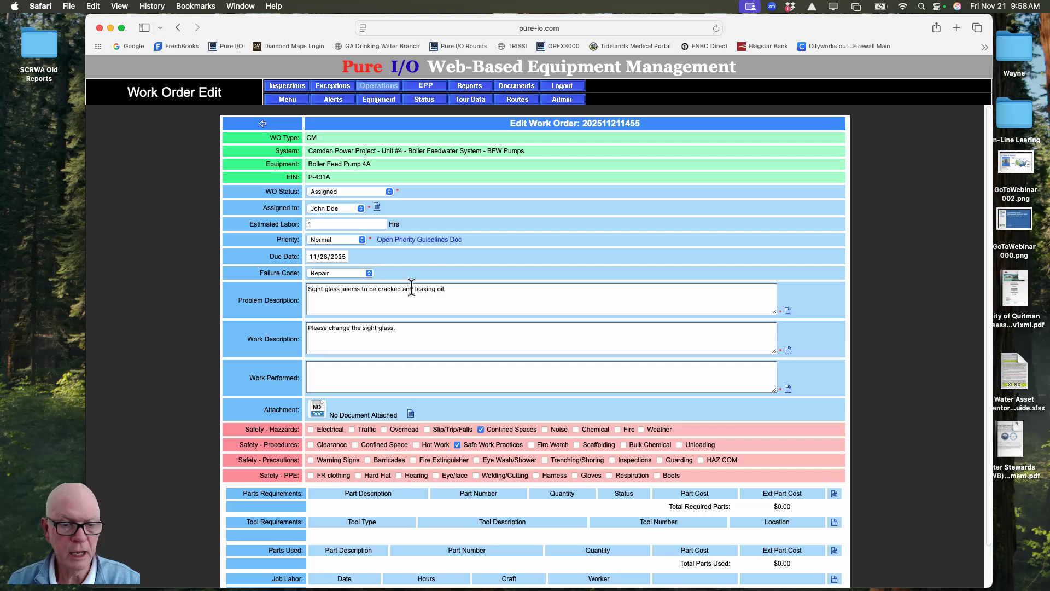
scroll(517, 280, down, 3)
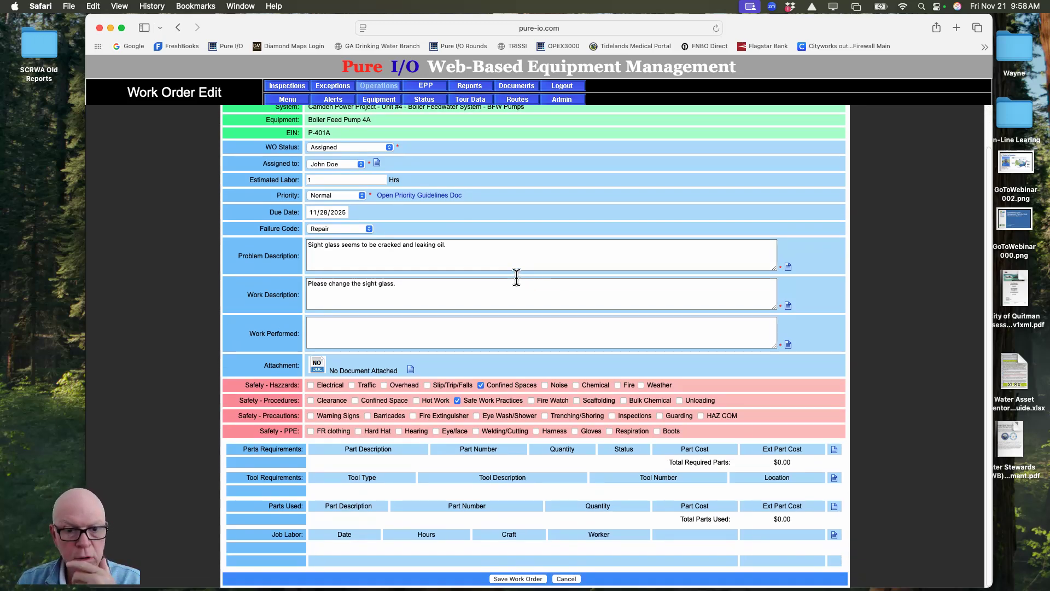
scroll(506, 290, up, 3)
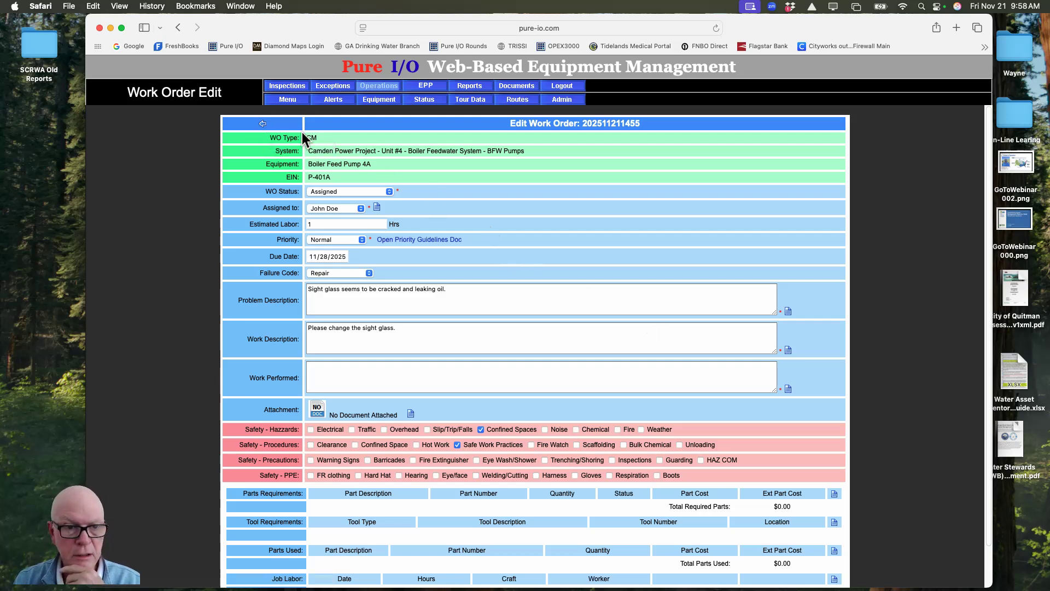
click(263, 126)
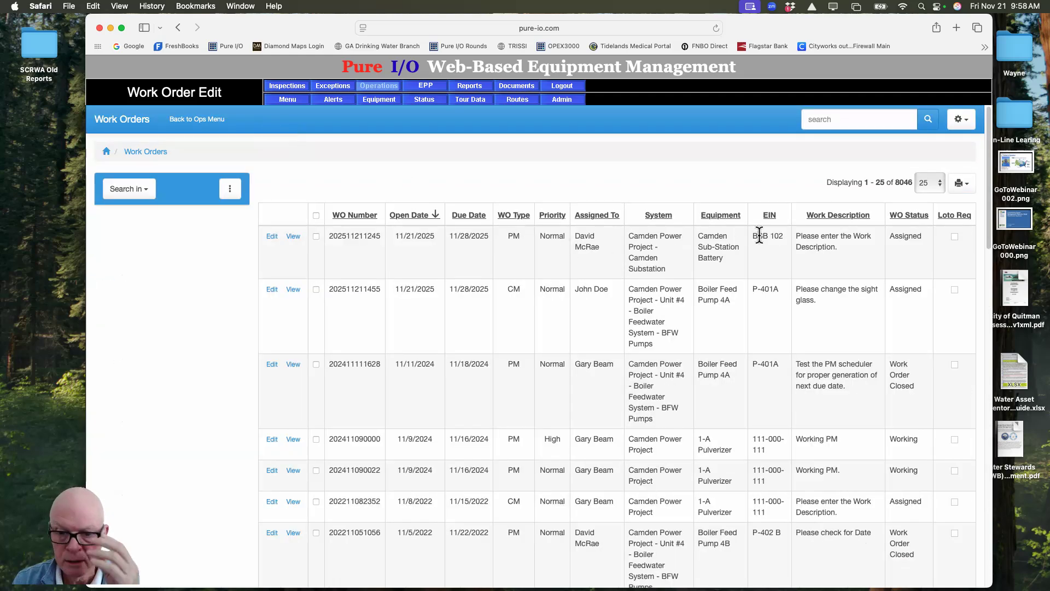
Step: Run an advanced search for work orders whose WO Status equals Assigned and look through the list
click(966, 127)
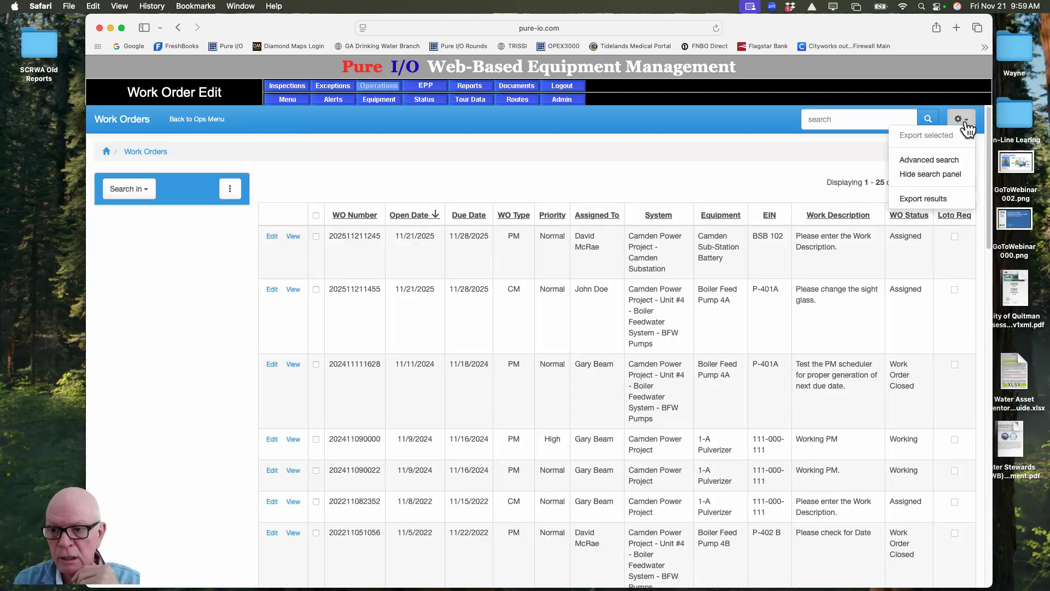
click(933, 159)
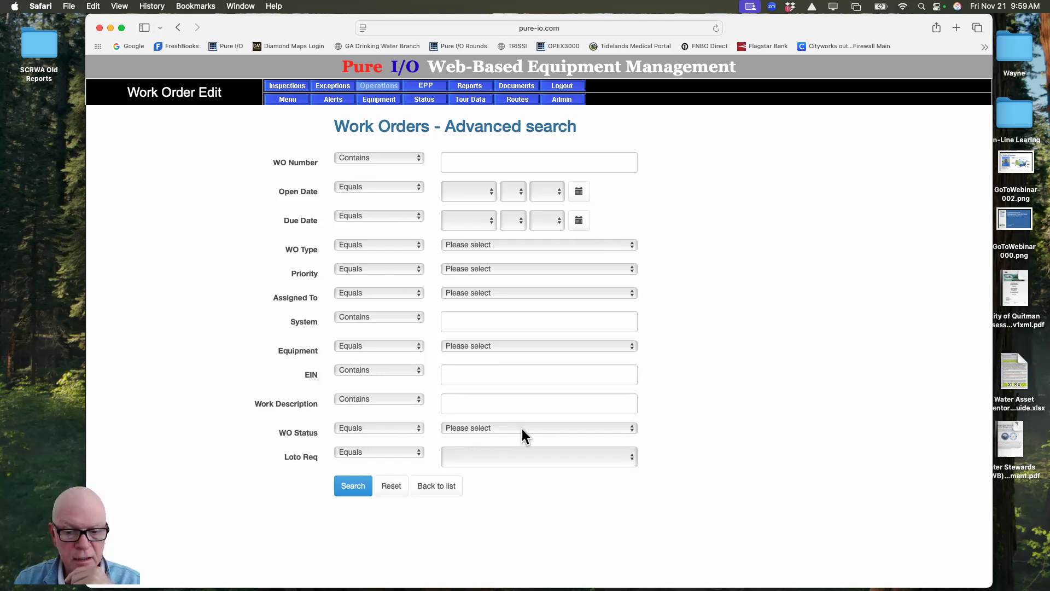
click(540, 429)
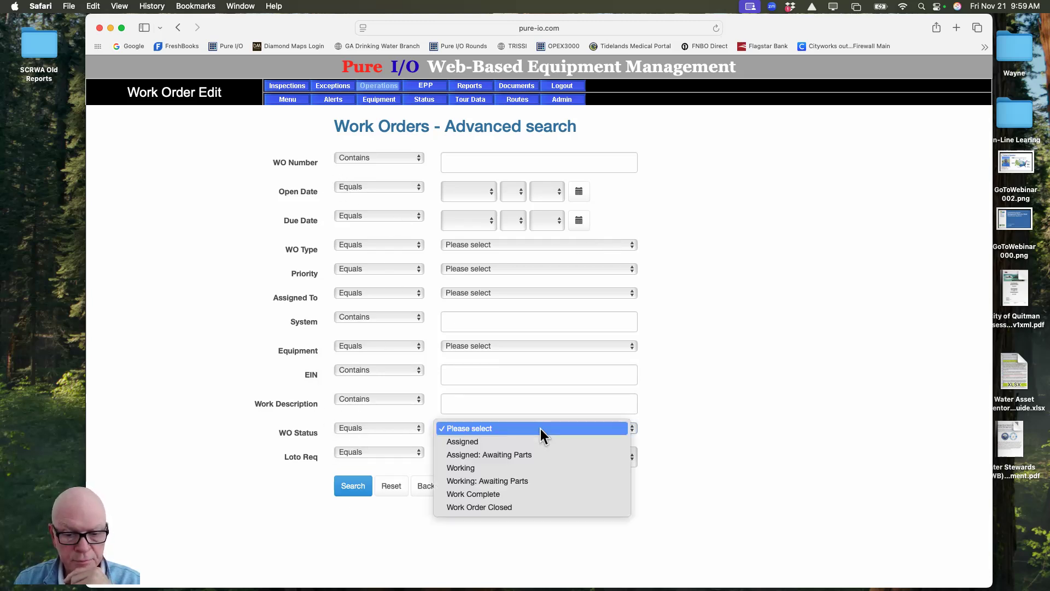
click(492, 442)
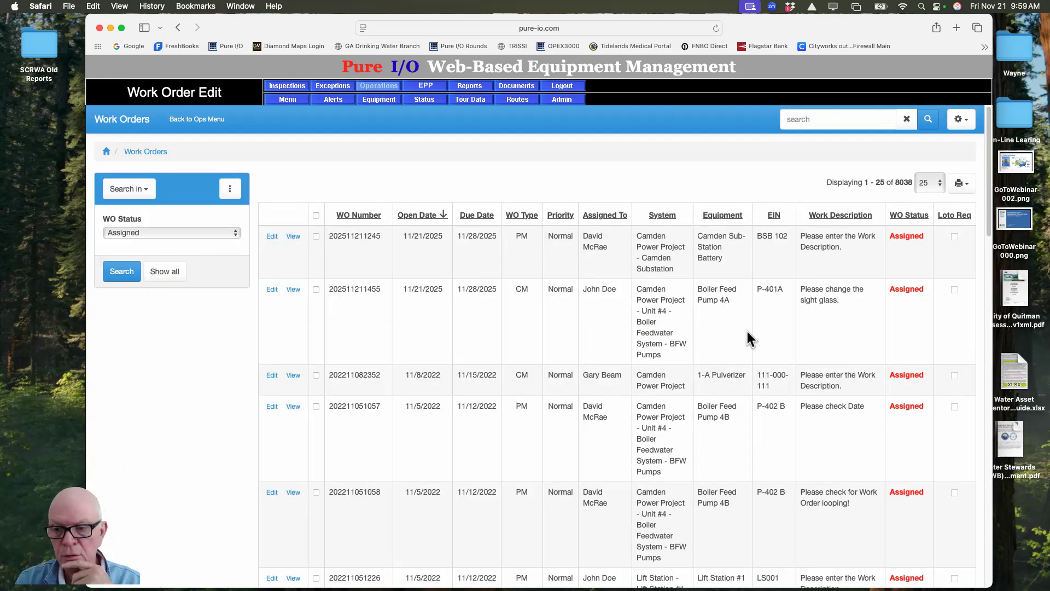
scroll(711, 343, down, 15)
scroll(711, 344, up, 15)
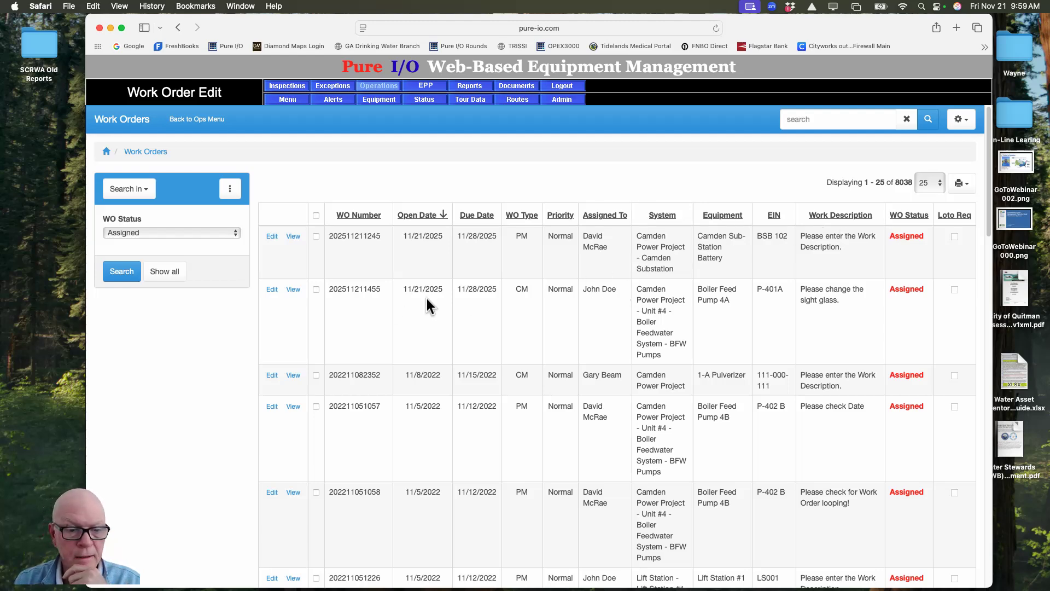
Step: Change the WO Status of Boiler Feed Pump 4A's sight glass work order to Working and save the work order
click(273, 291)
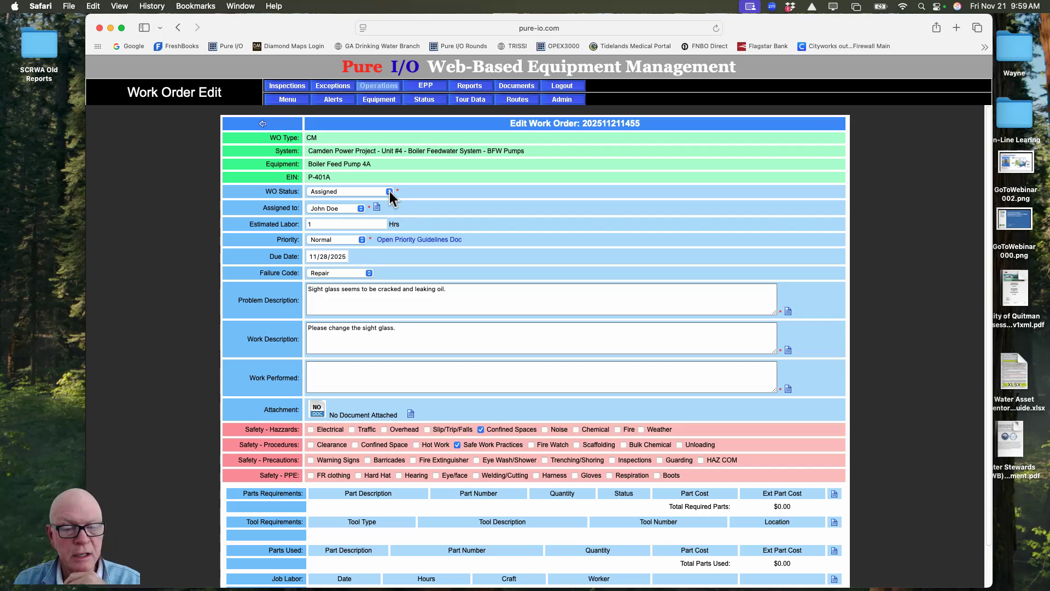
click(389, 192)
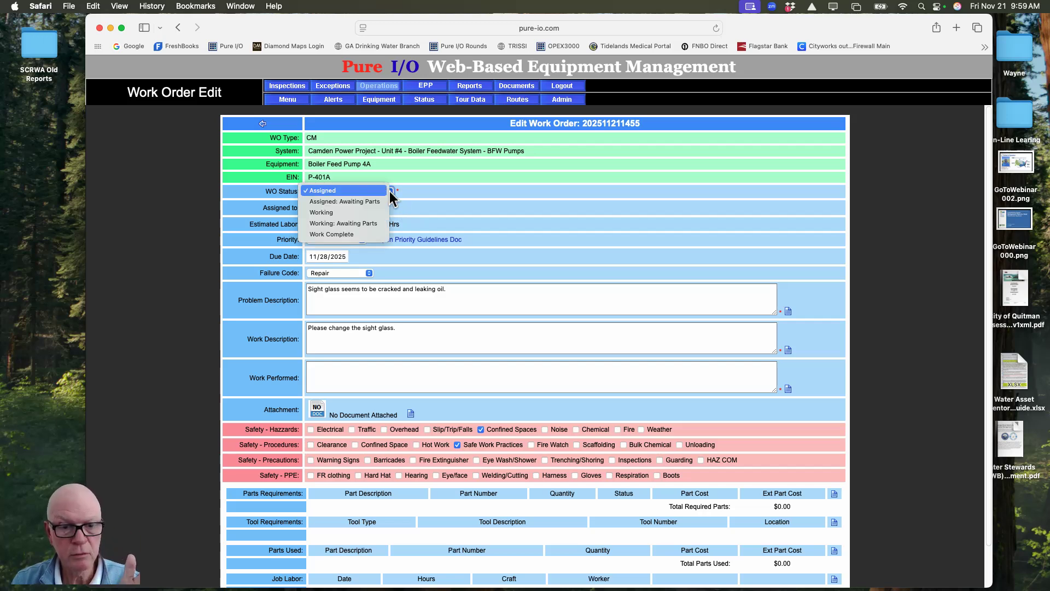
click(371, 214)
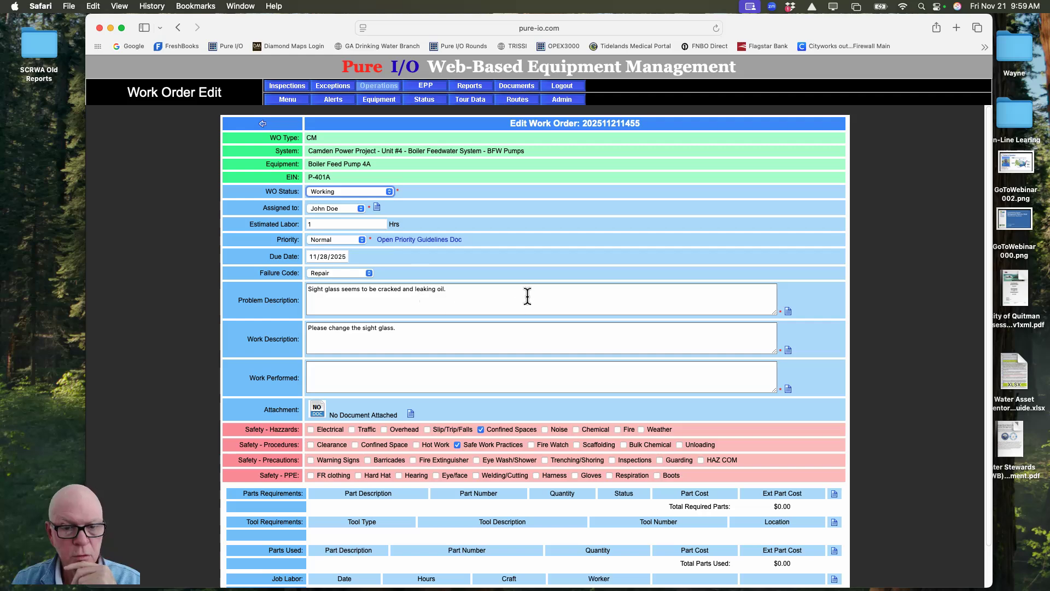
scroll(544, 290, down, 2)
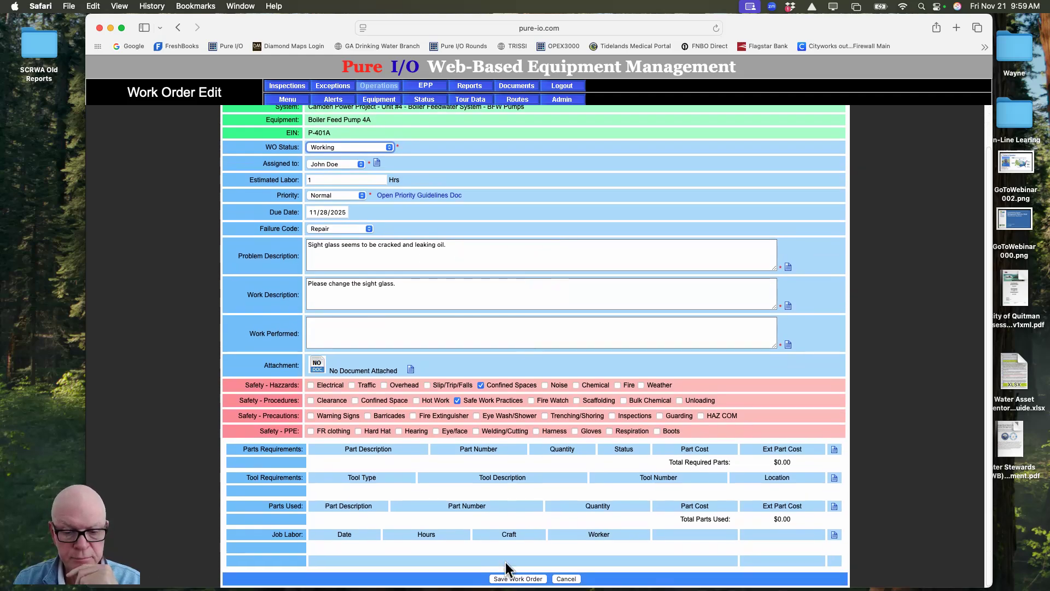
click(522, 578)
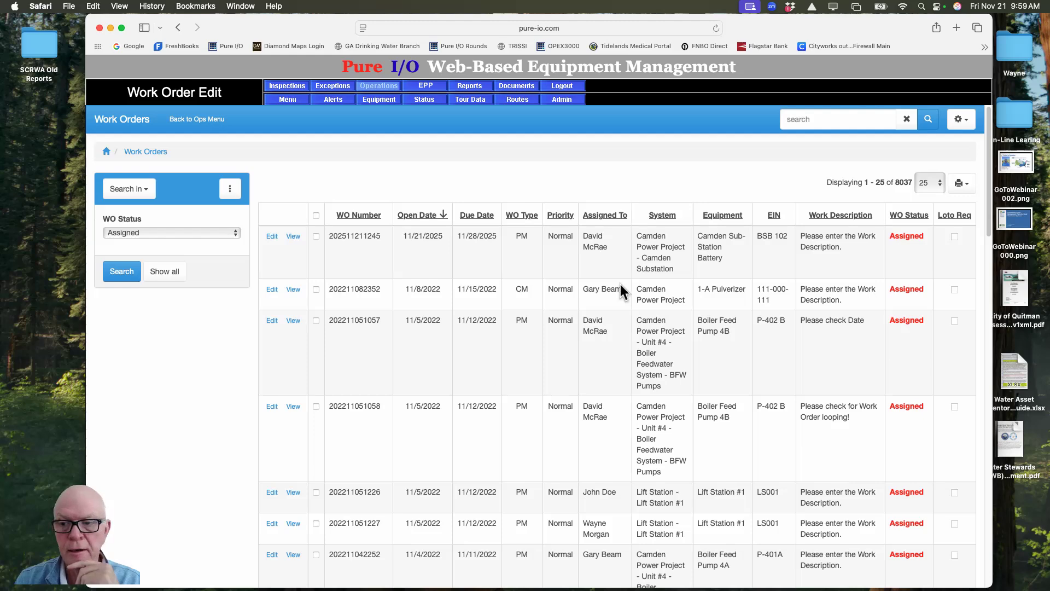
Step: Reopen the Work Orders list and run an advanced search for work orders whose WO Status equals Working
click(383, 86)
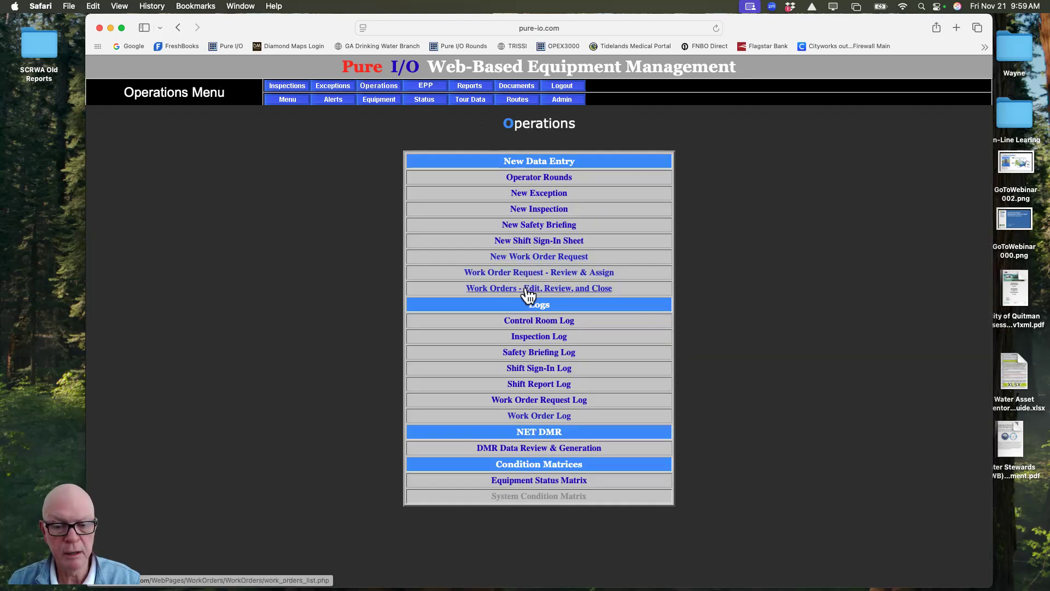
click(529, 290)
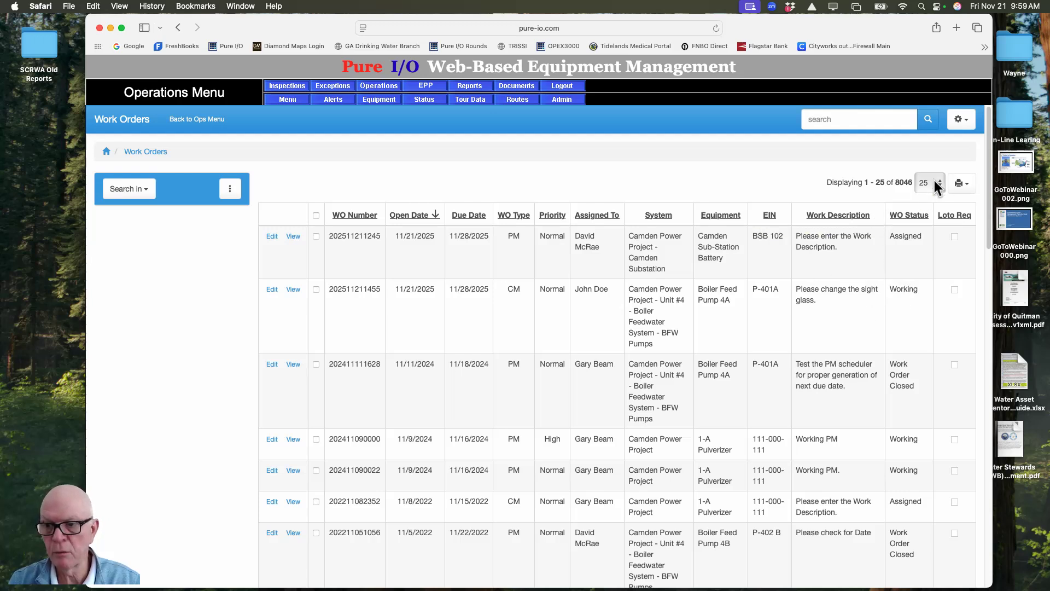
click(961, 119)
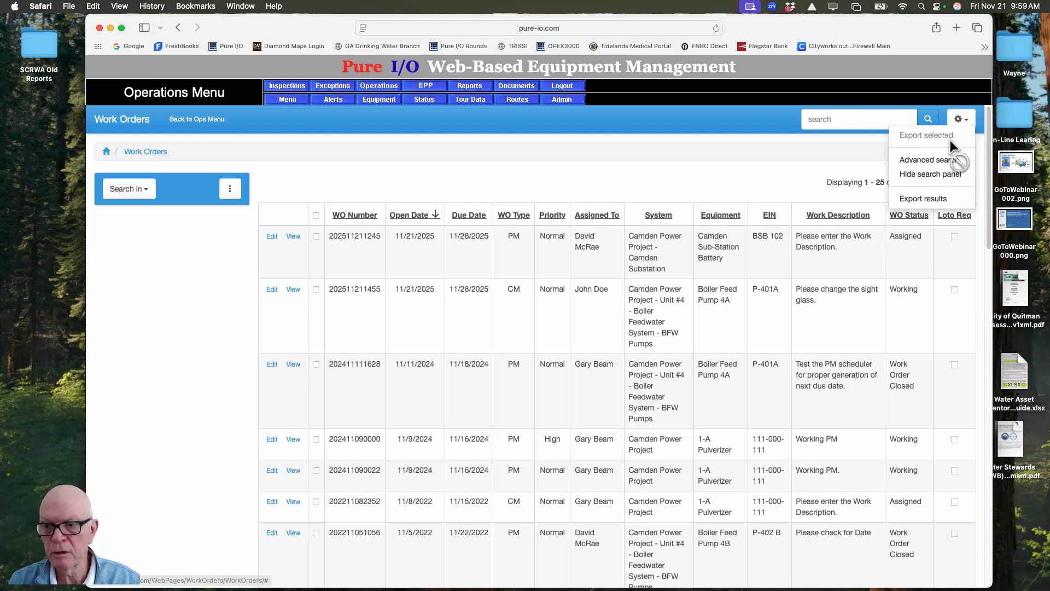
click(914, 161)
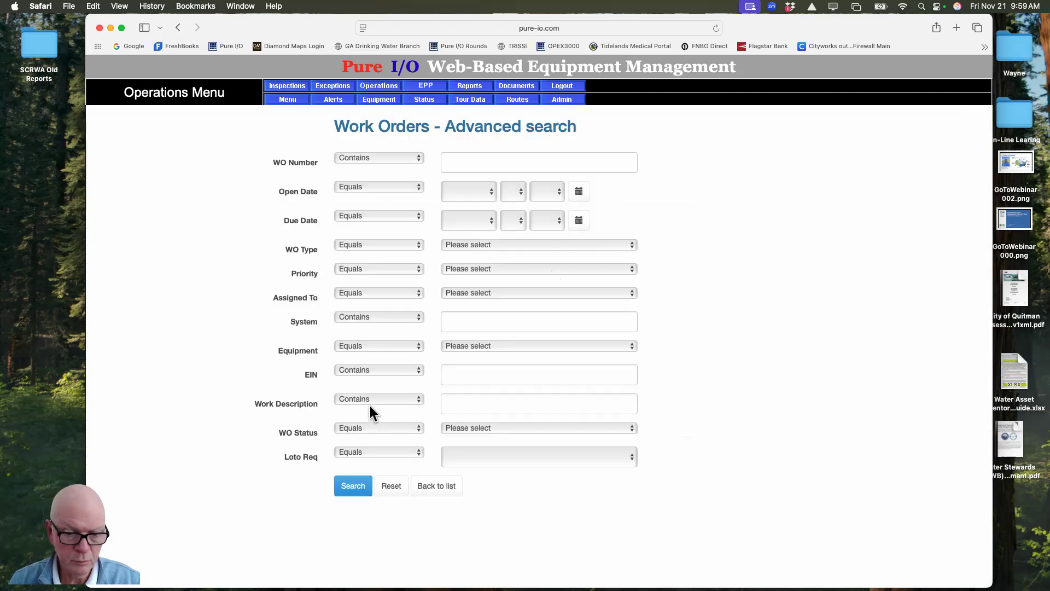
click(497, 427)
click(477, 468)
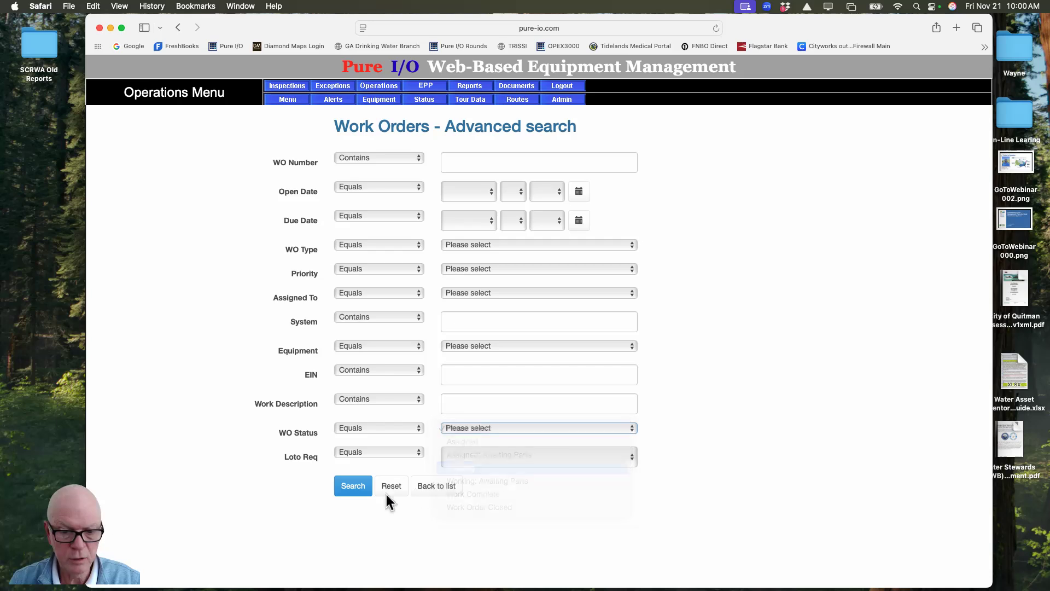
click(353, 486)
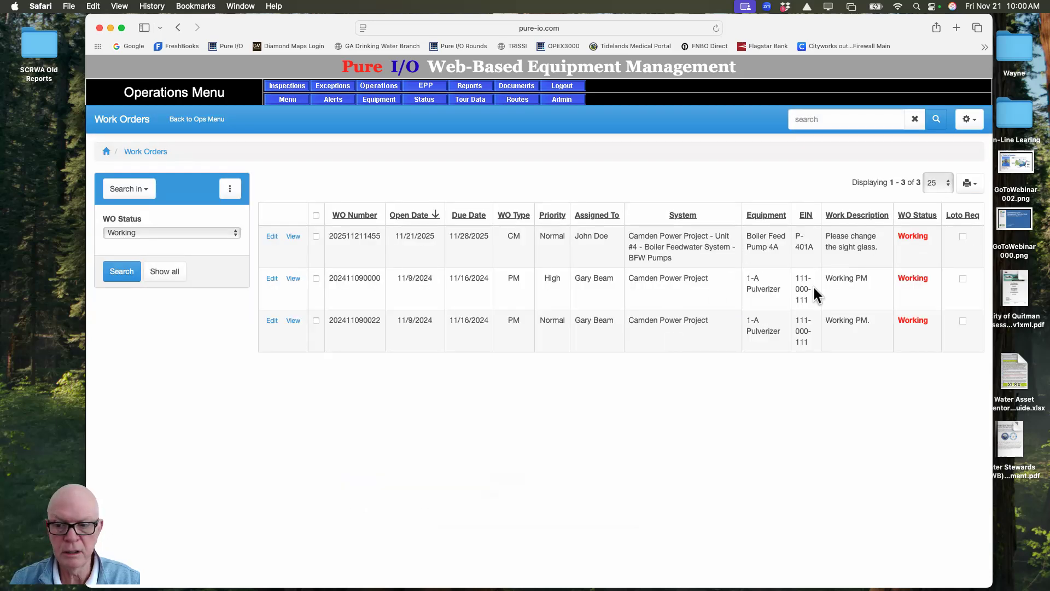